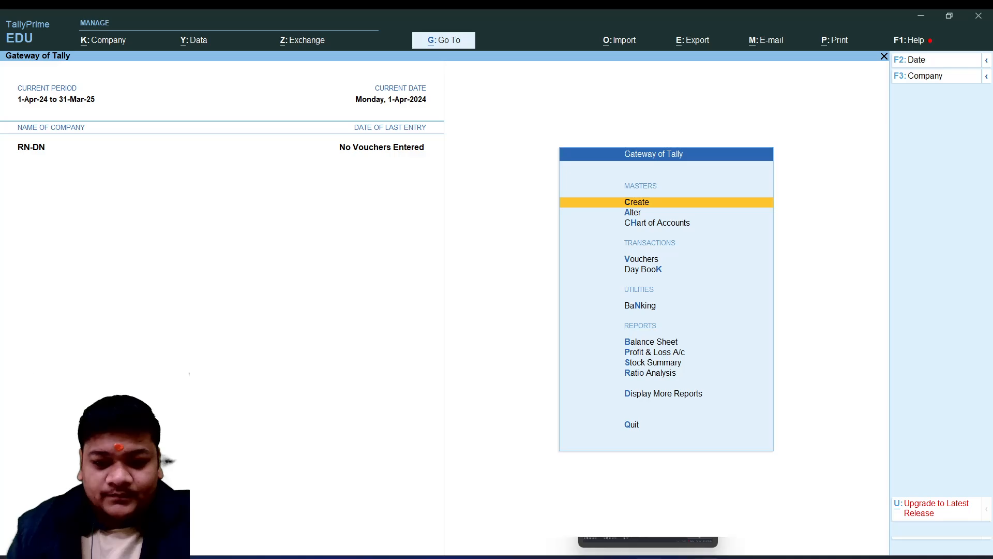
left_click(649, 504)
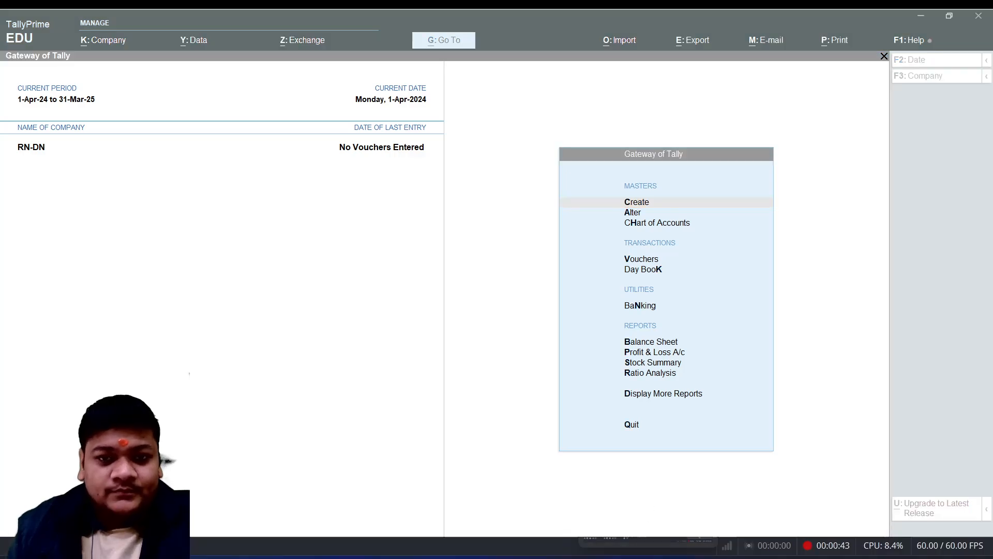
left_click(702, 557)
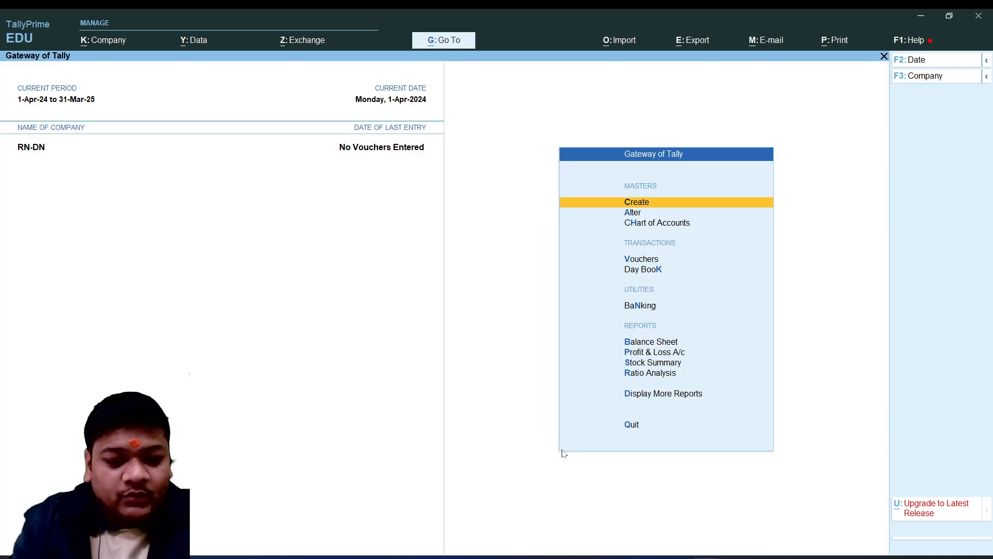
Enable separate Actual and Billed Quantity columns in invoices in the company features of RN-DN and save the settings
key("F11")
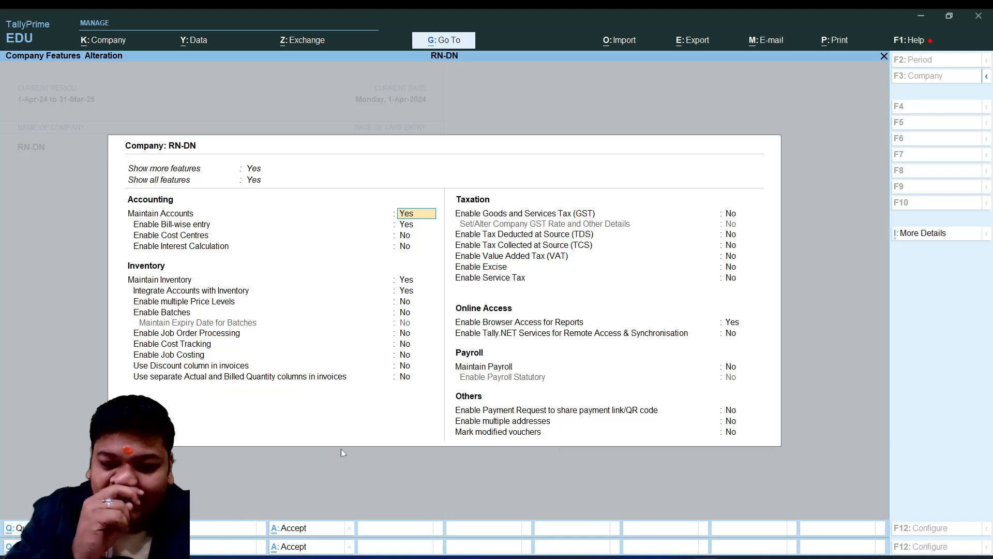
key("Down")
key("Down")
key("Down")
key("Down")
key("Down")
key("Down")
key("Down")
key("Down")
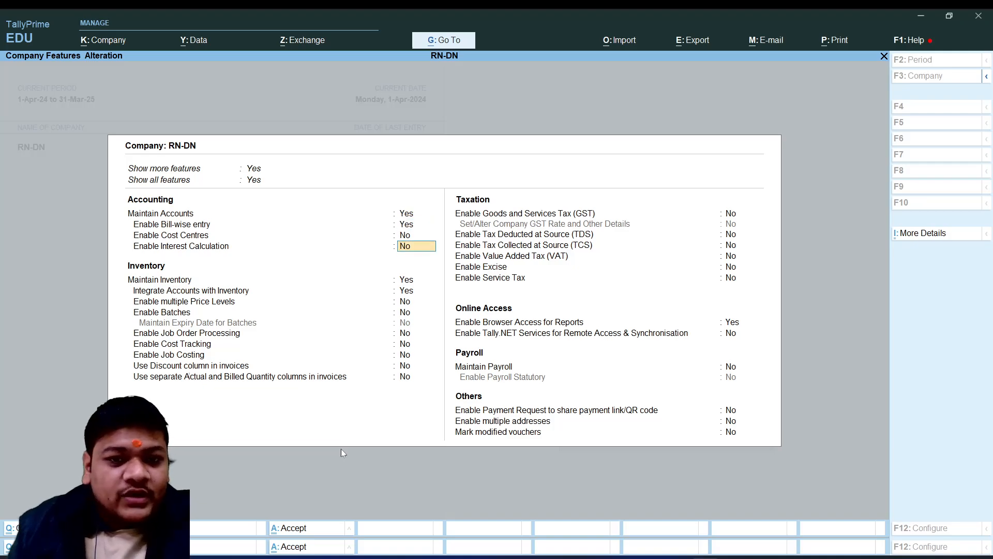
key("Down")
key("Down")
key("Down")
key("Down")
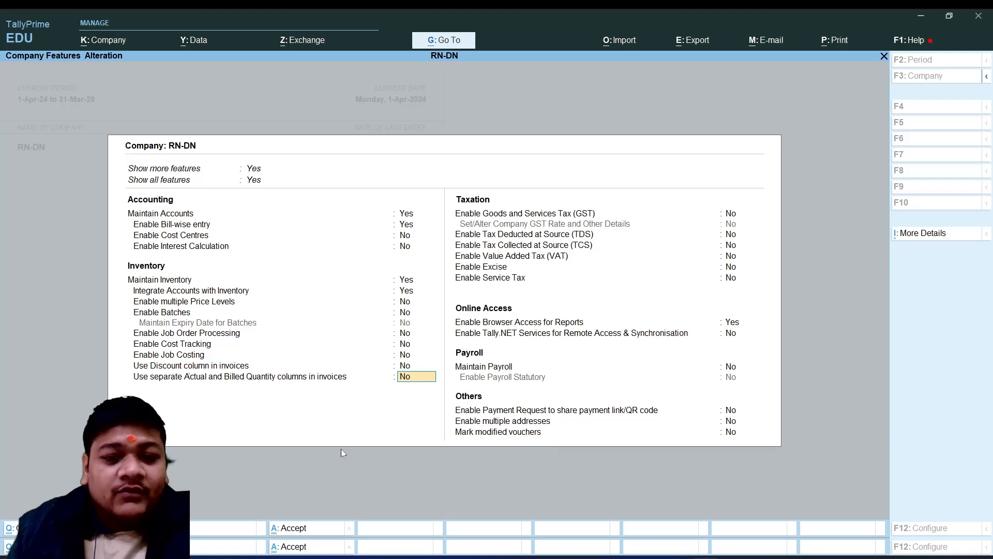
type("Y")
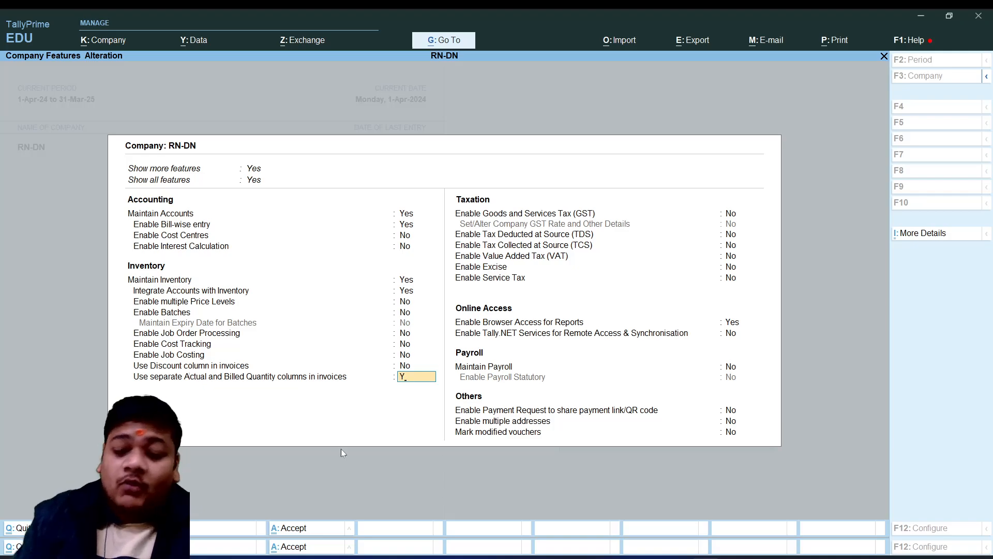
key("Return")
key("Return")
key("Return")
key("Return")
key("Return")
key("Return")
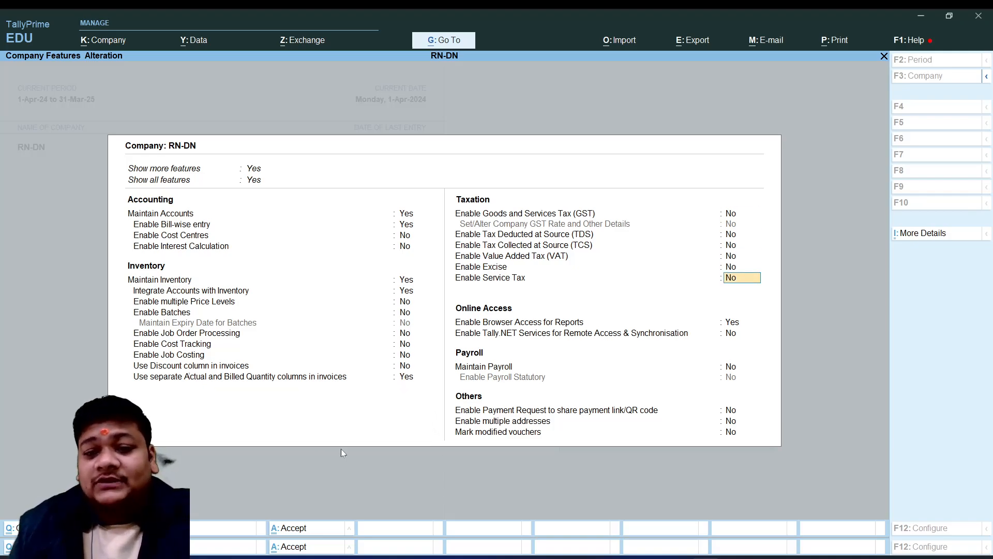
key("Return")
key("Return")
key("Return")
key("Return")
key("Return")
key("Return")
key("Return")
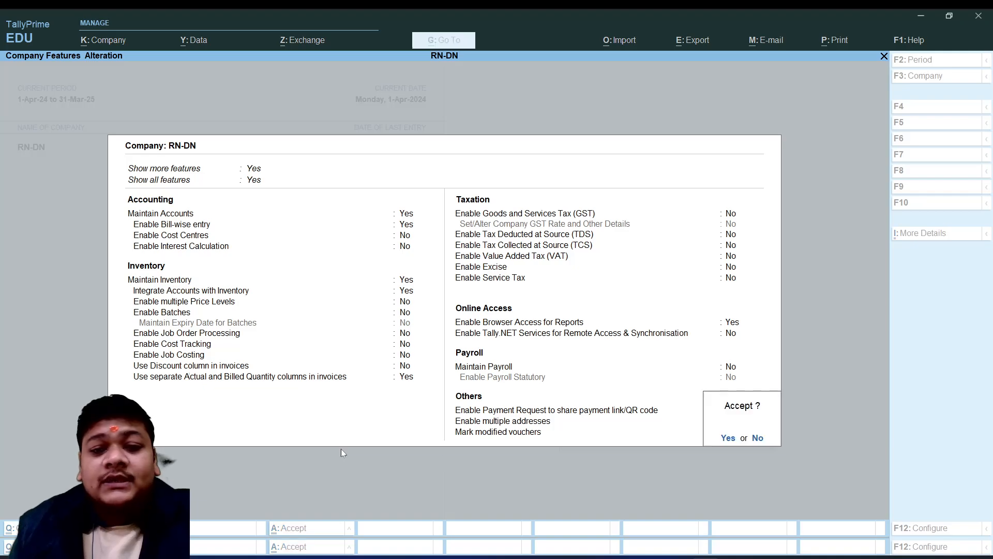
key("Return")
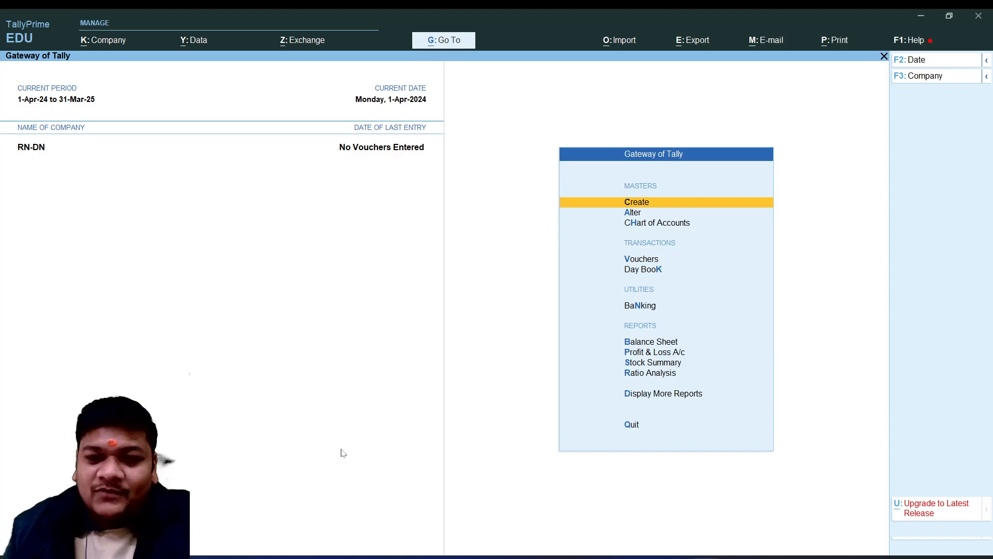
key("Down")
key("Down")
key("Down")
key("Down")
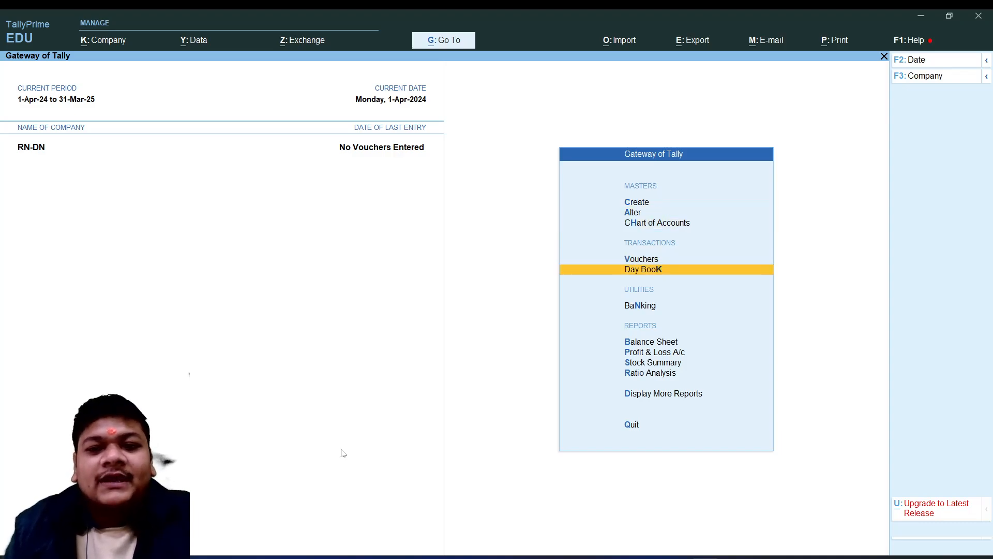
key("Up")
key("Up")
key("Up")
key("Down")
key("Down")
key("Down")
key("Up")
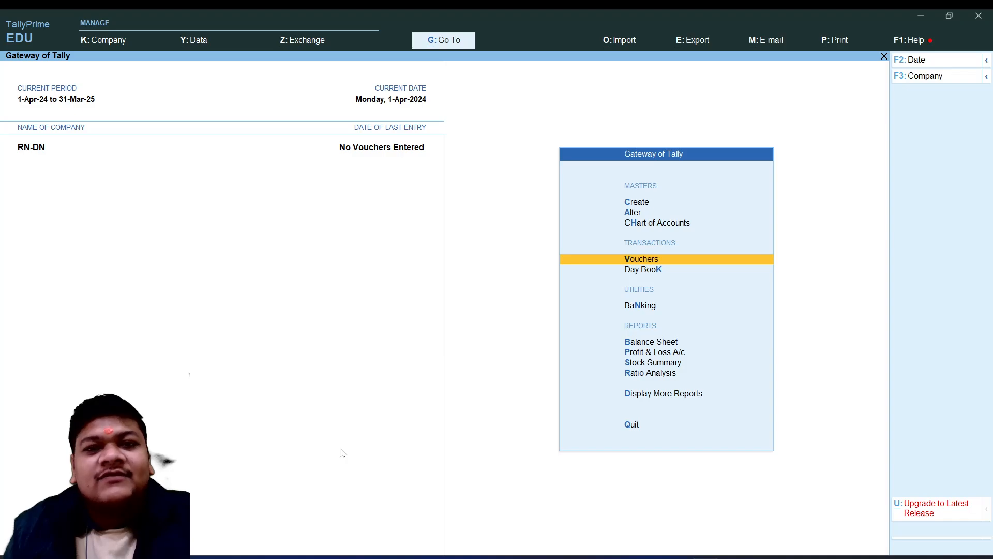
Open a blank ledger creation form from the list of ledgers in master alteration
key("Up")
key("Up")
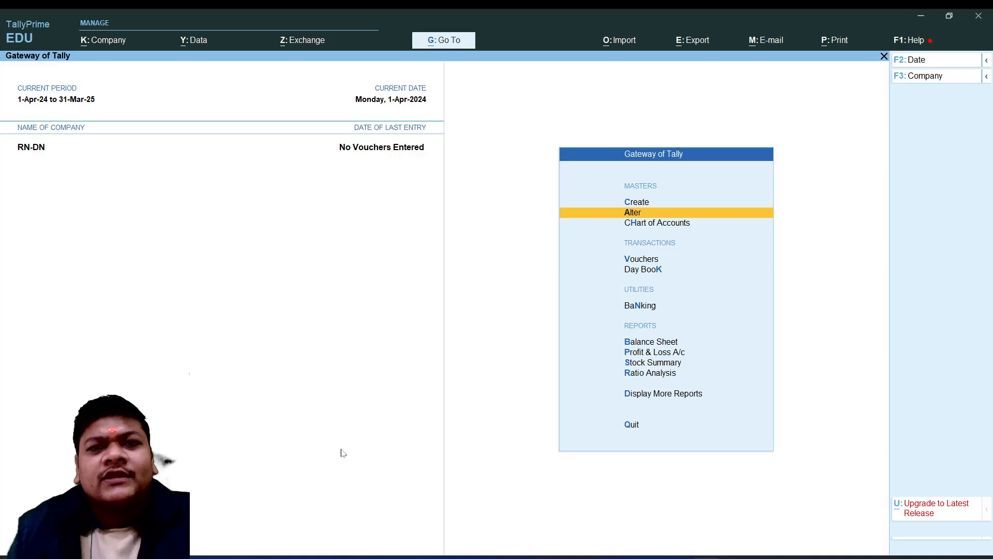
key("Return")
key("Down")
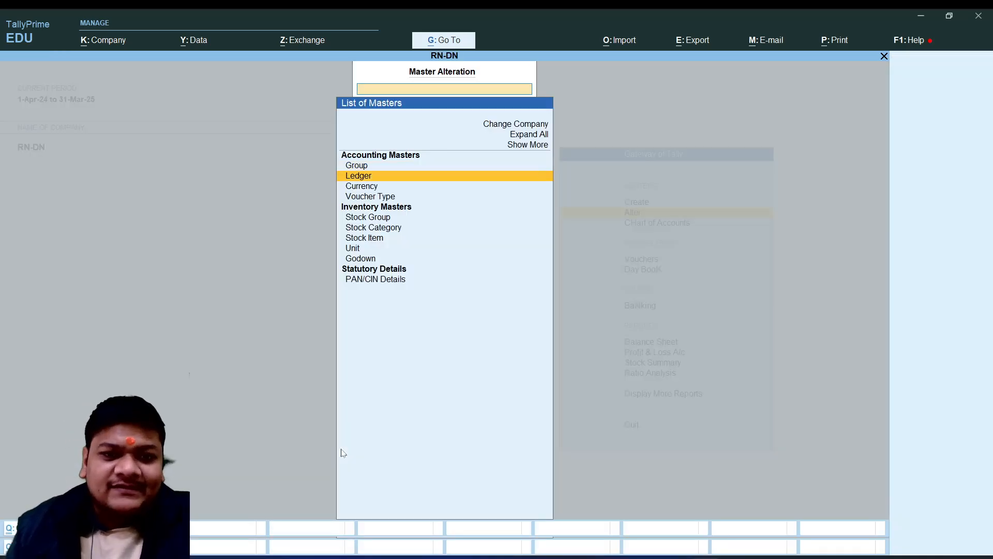
key("Return")
key("Up")
key("Up")
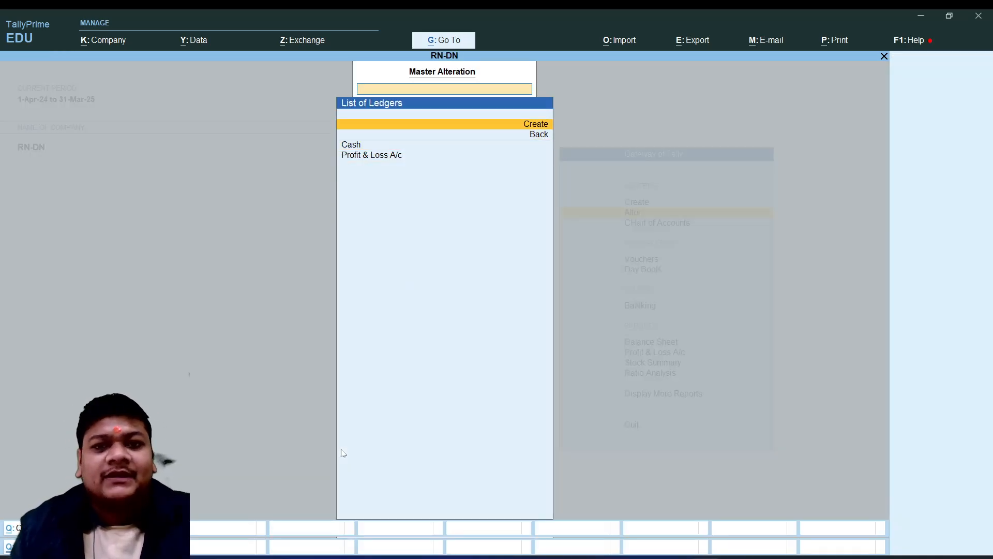
key("Return")
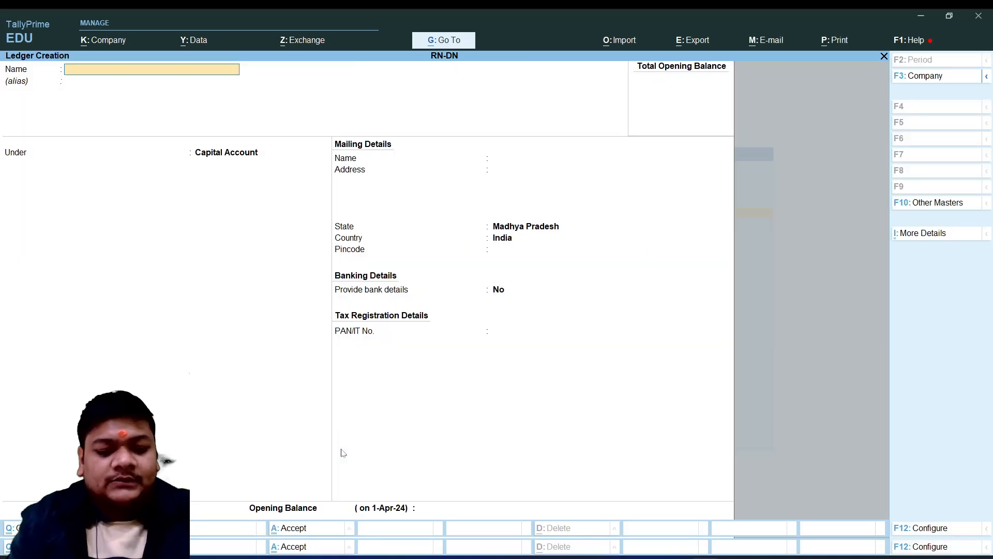
Name the new ledger PURCHASE A/C, leave its alias empty and proceed to its group selection
type("PURCHAE")
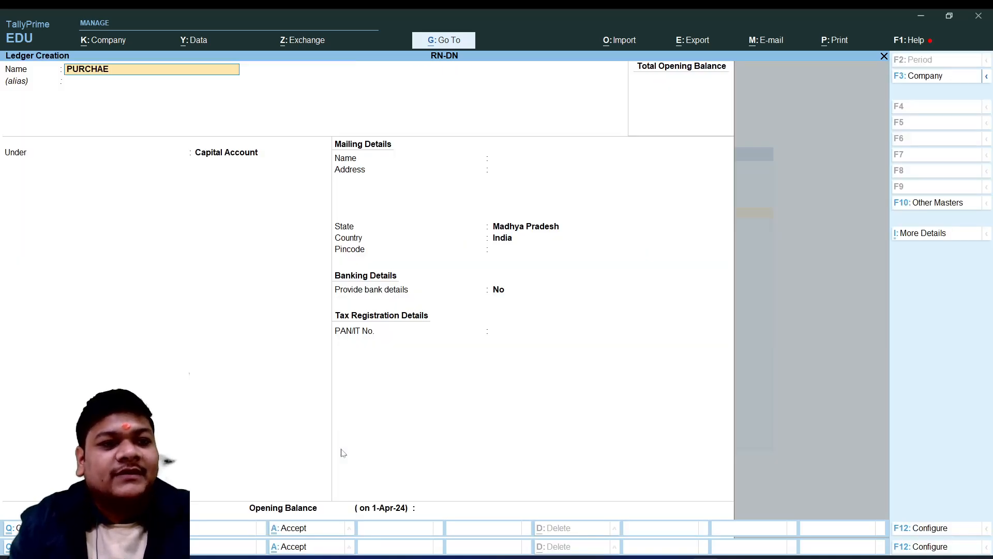
key("BackSpace")
type("SE")
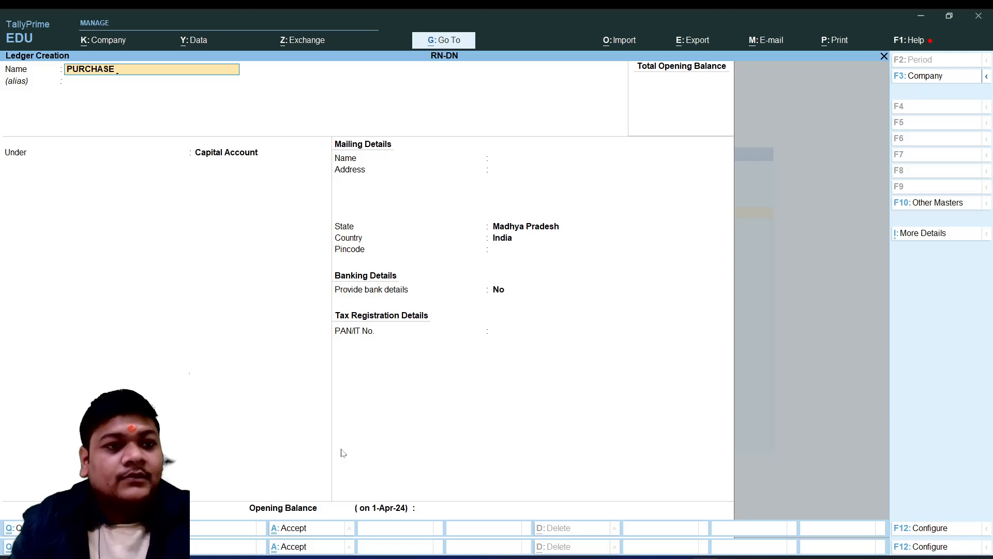
type(" A/C")
key("Return")
key("Return")
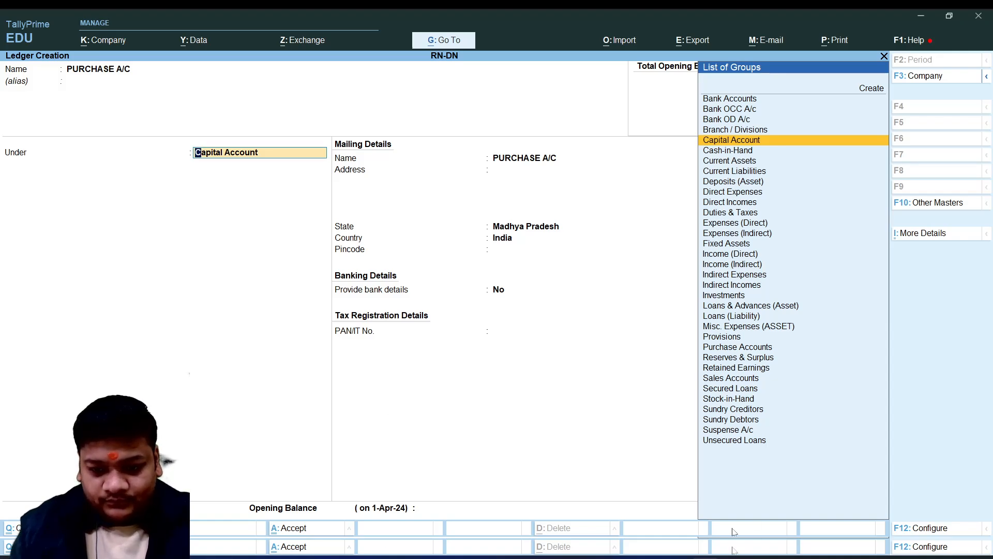
left_click(650, 555)
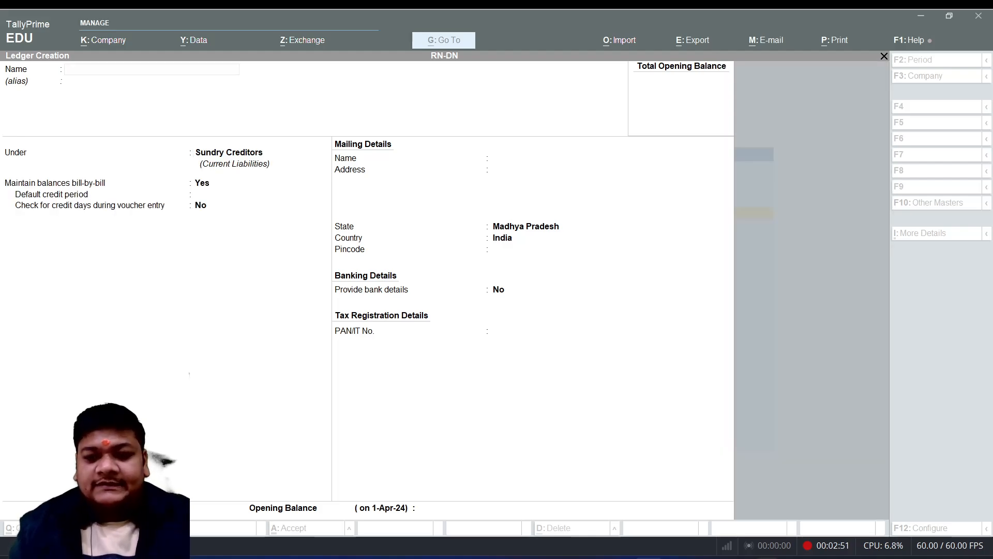
left_click(706, 557)
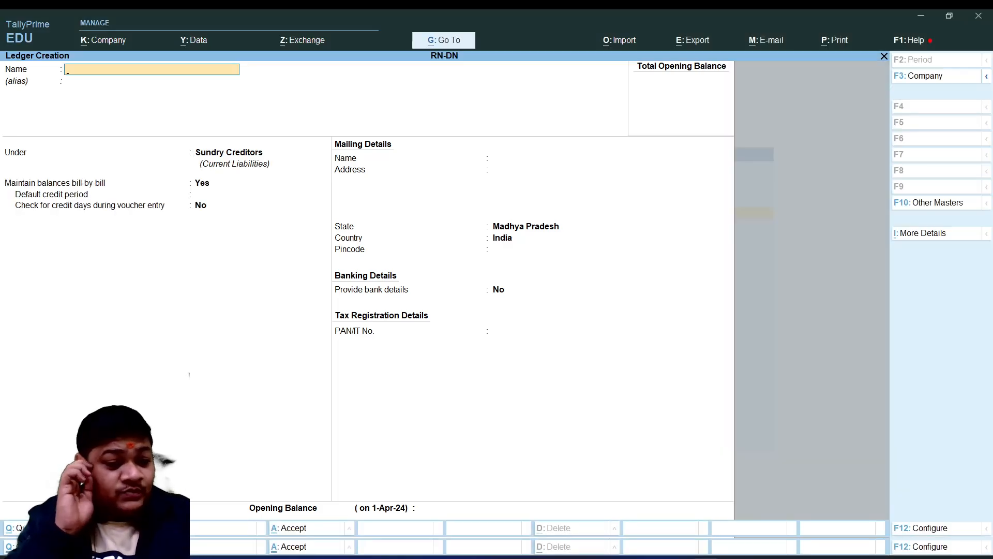
Leave the blank ledger form and review the ledgers listed for alteration
key("Escape")
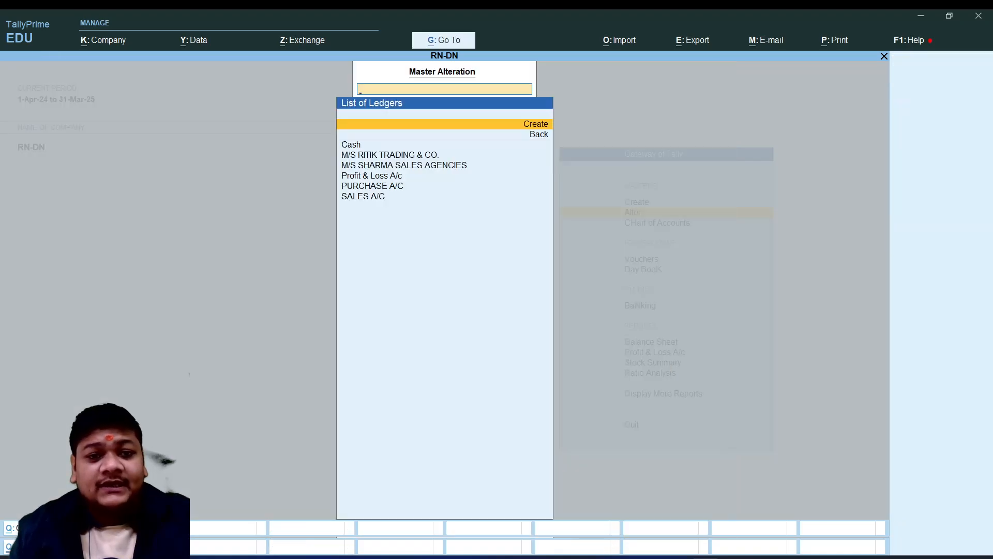
key("Down")
key("Down")
key("Down")
key("Down")
key("Down")
key("Down")
key("Down")
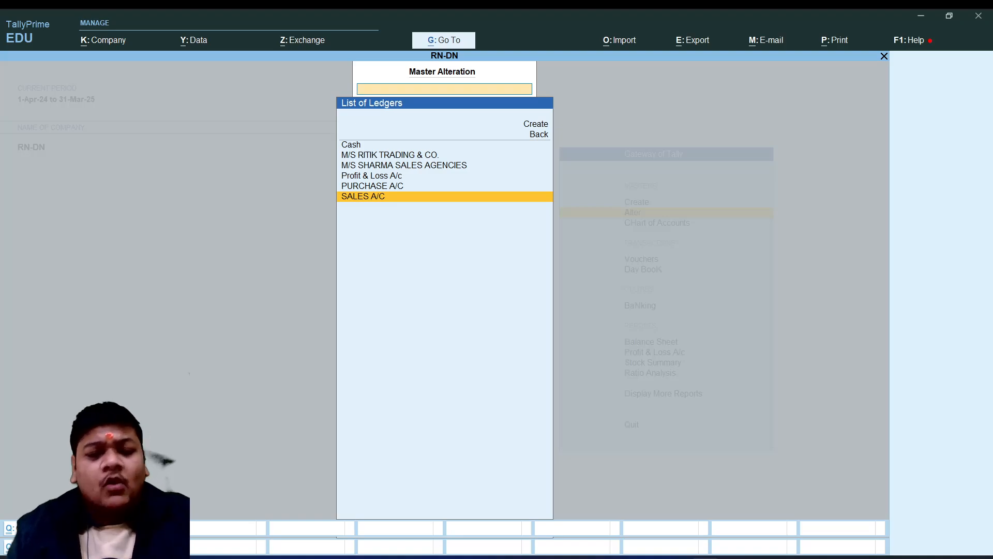
Return to the list of masters and open the list of stock items for alteration
key("Escape")
key("Down")
key("Down")
key("Down")
key("Down")
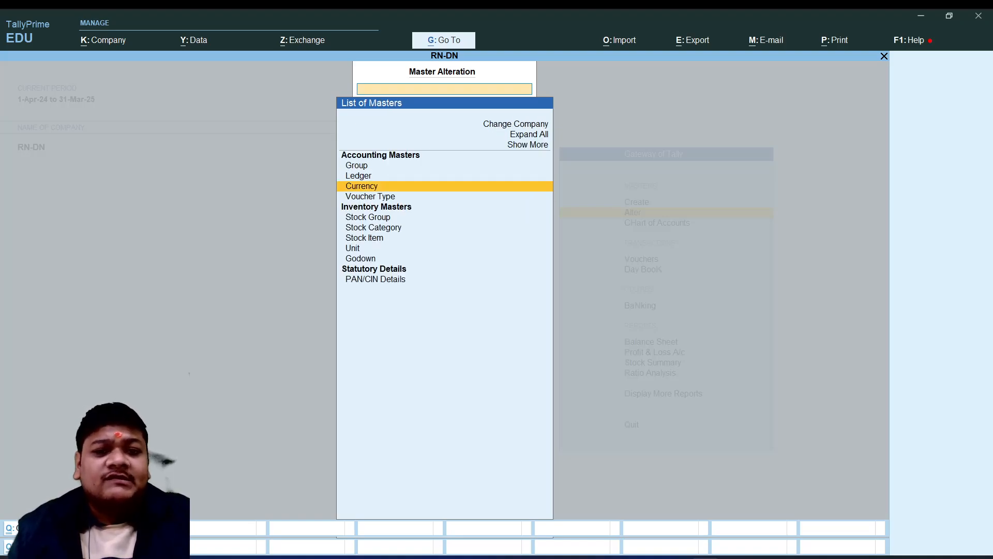
key("Down")
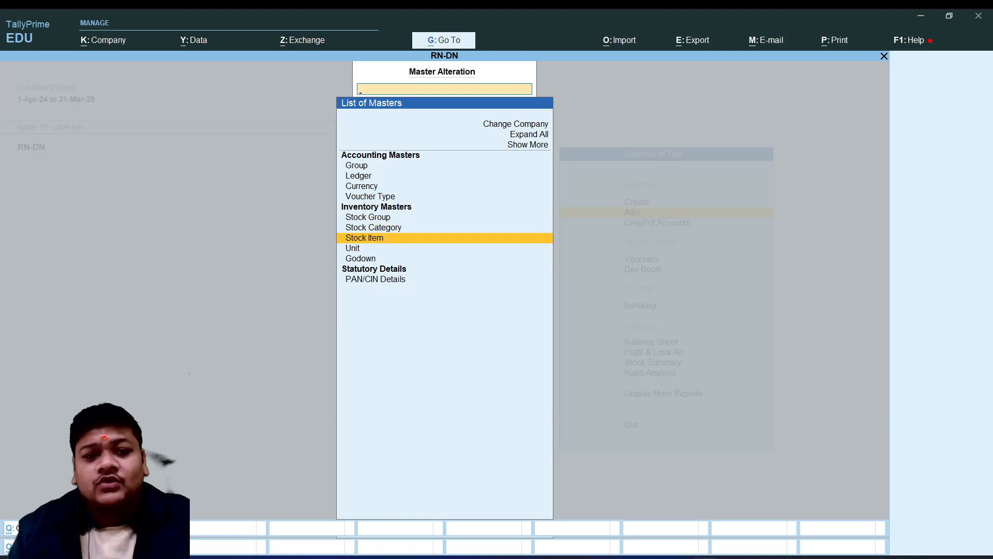
key("Return")
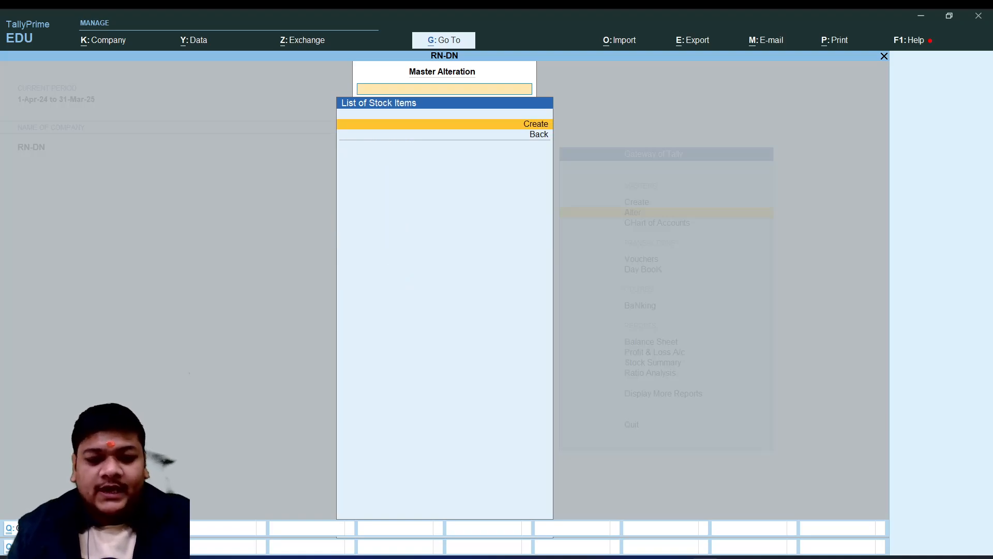
left_click(643, 558)
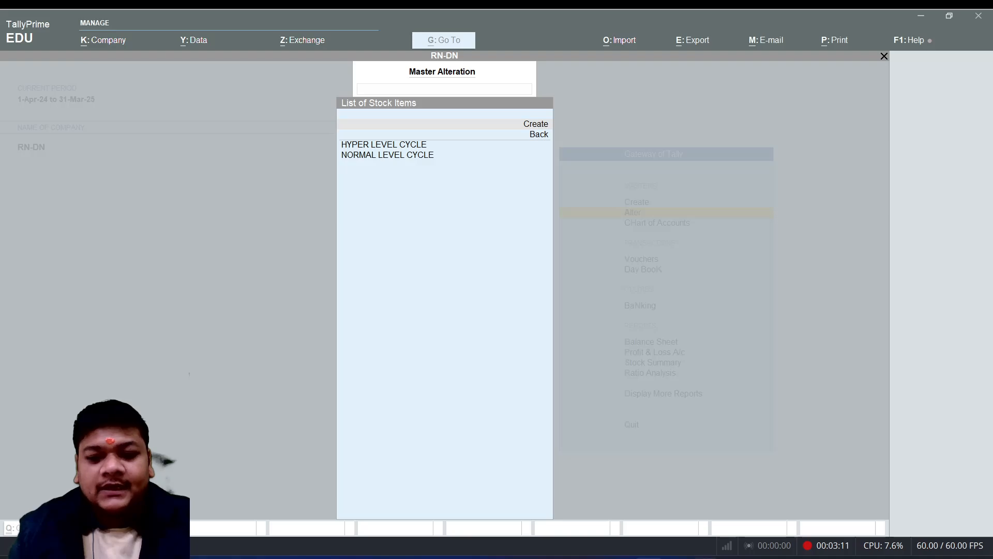
left_click(643, 557)
Examine the HYPER LEVEL CYCLE stock item's details and return to the Gateway of Tally without saving changes
key("Down")
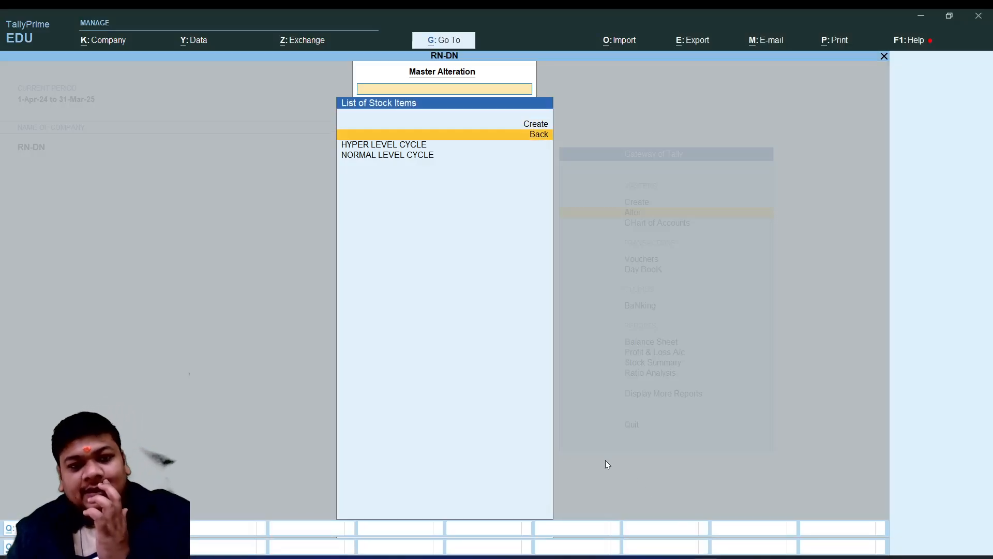
key("Down")
key("Down")
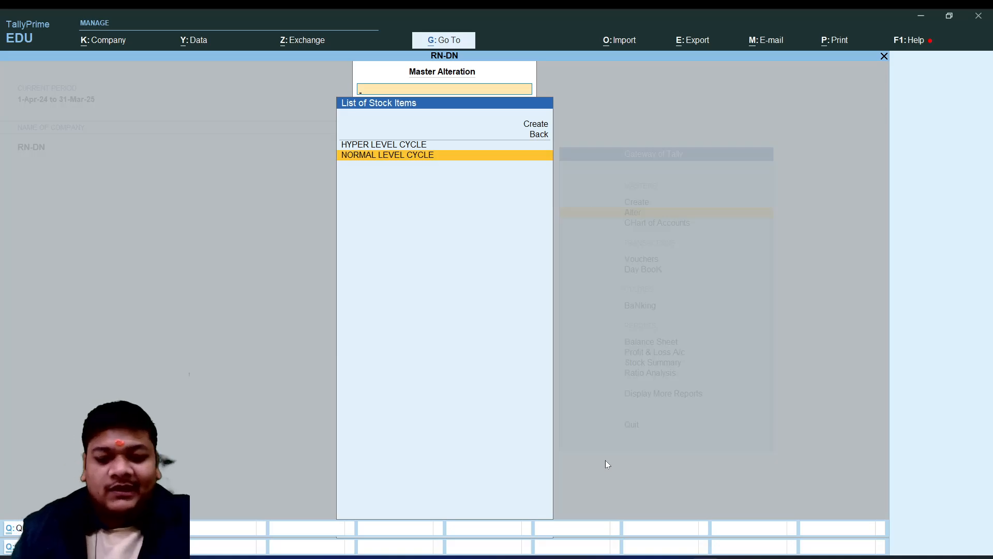
key("Up")
key("Return")
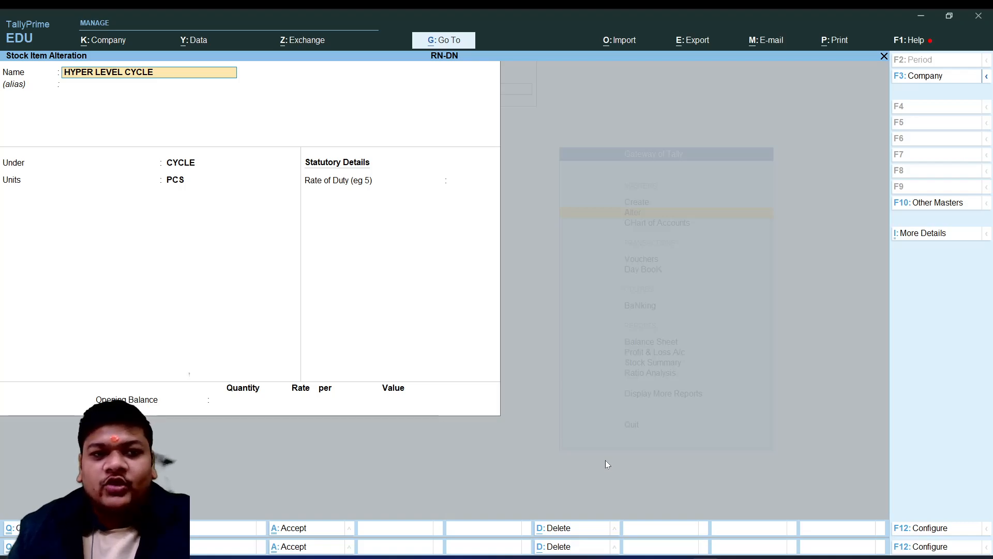
key("BackSpace")
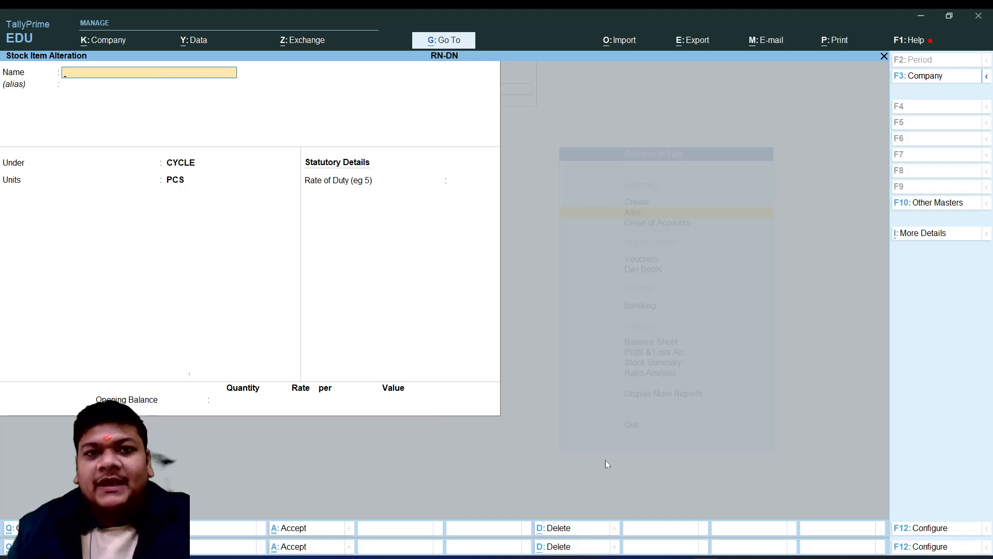
key("Escape")
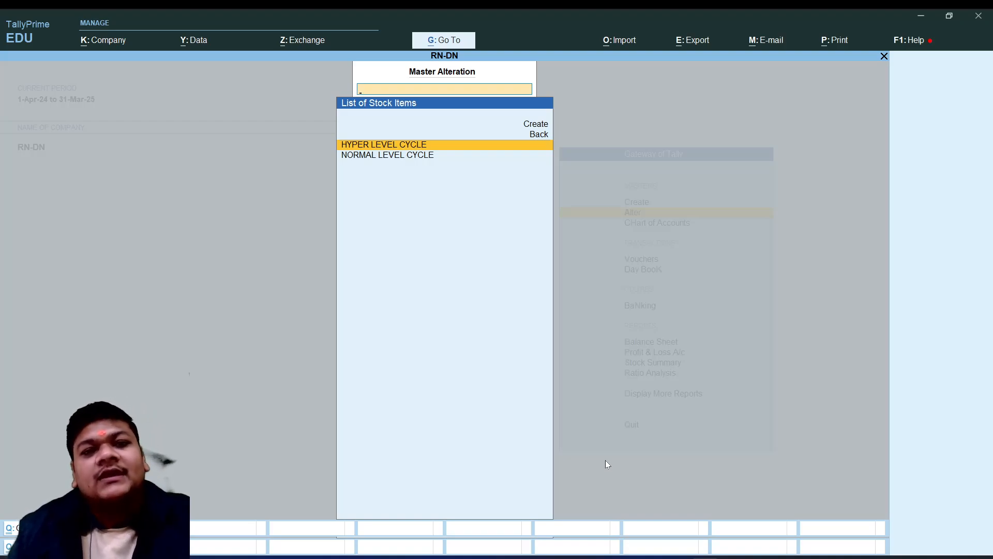
key("Escape")
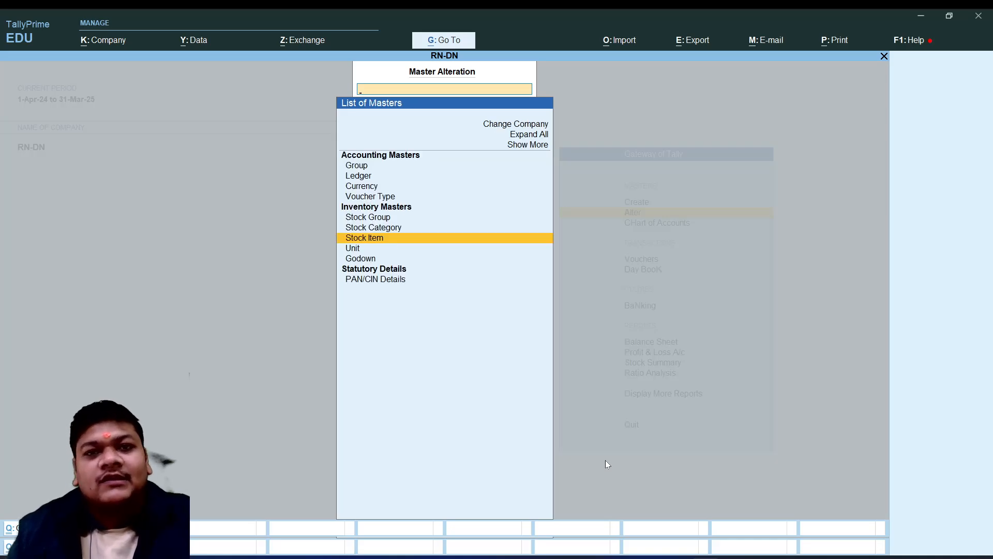
key("Escape")
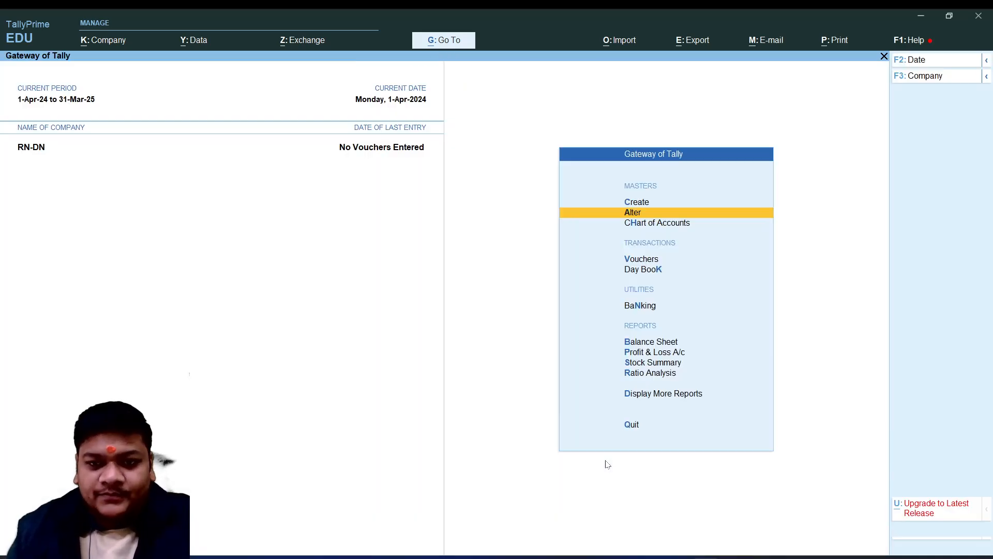
Open accounting voucher creation from the Gateway of Tally
key("Down")
key("Down")
key("Down")
key("Up")
key("Down")
key("Up")
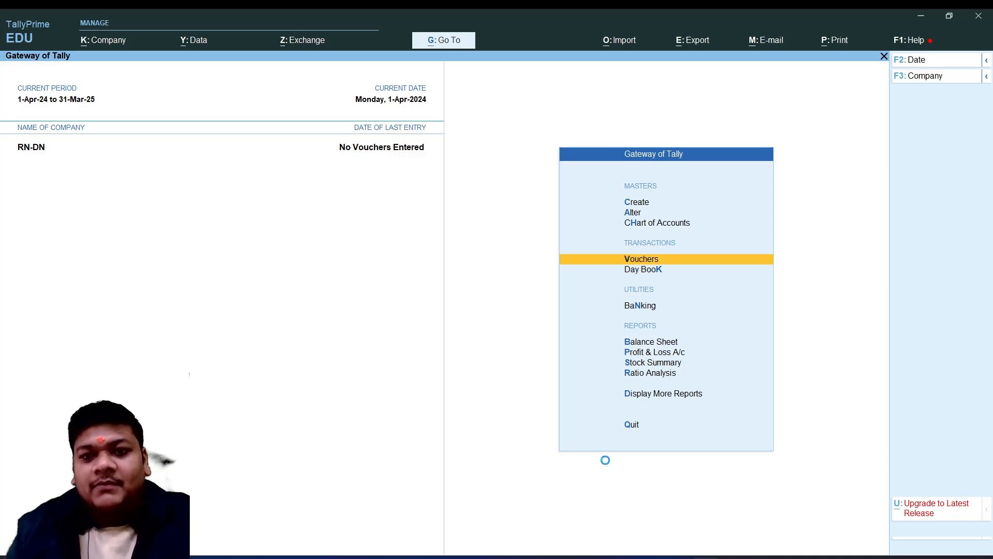
key("Return")
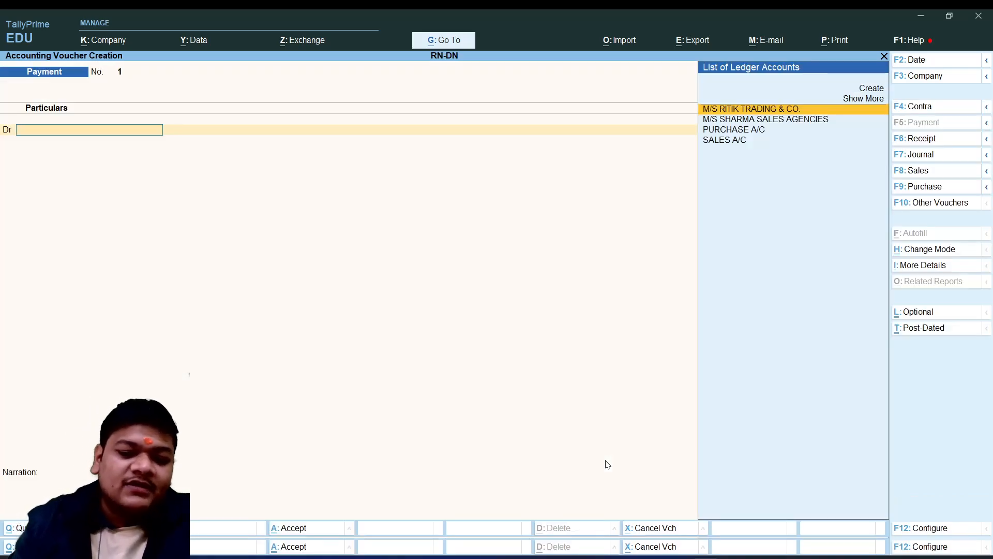
Start a purchase voucher with supplier invoice number 456 and keep the proposed invoice date
key("F9")
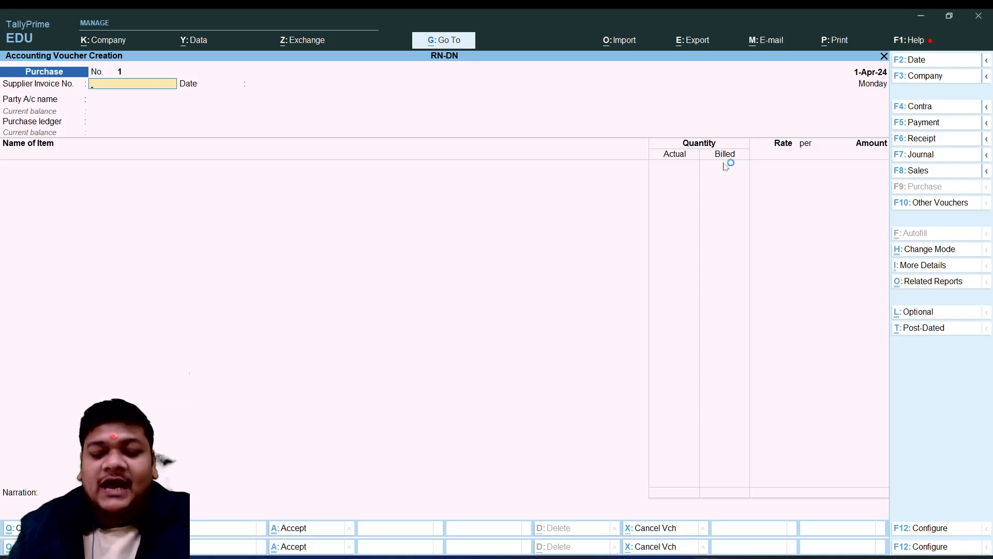
type("456")
key("Return")
key("Return")
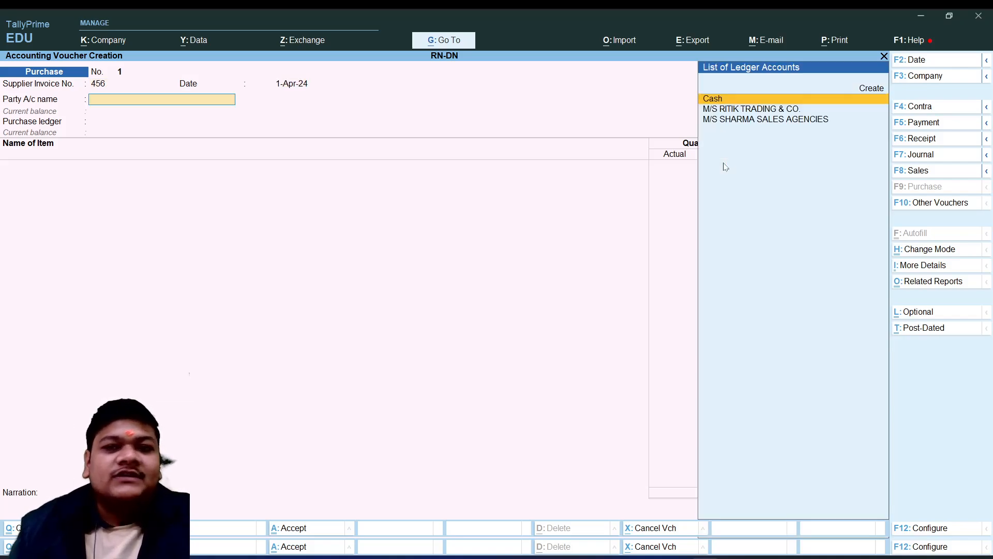
Set the purchase voucher's party to M/S RITIK TRADING & CO. and its purchase ledger to PURCHASE A/C
key("Down")
key("Down")
key("Up")
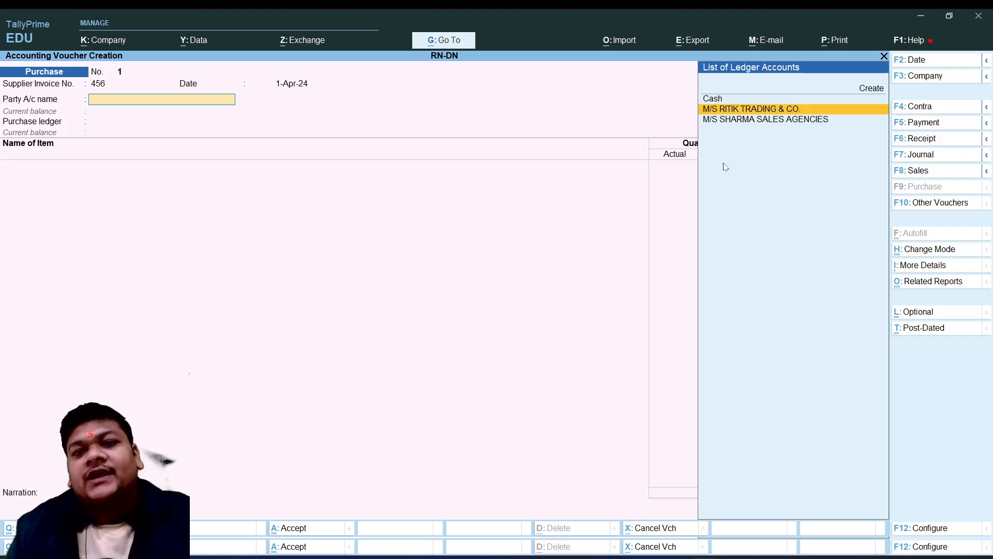
key("Return")
key("Return")
key("Return")
key("Return")
key("Return")
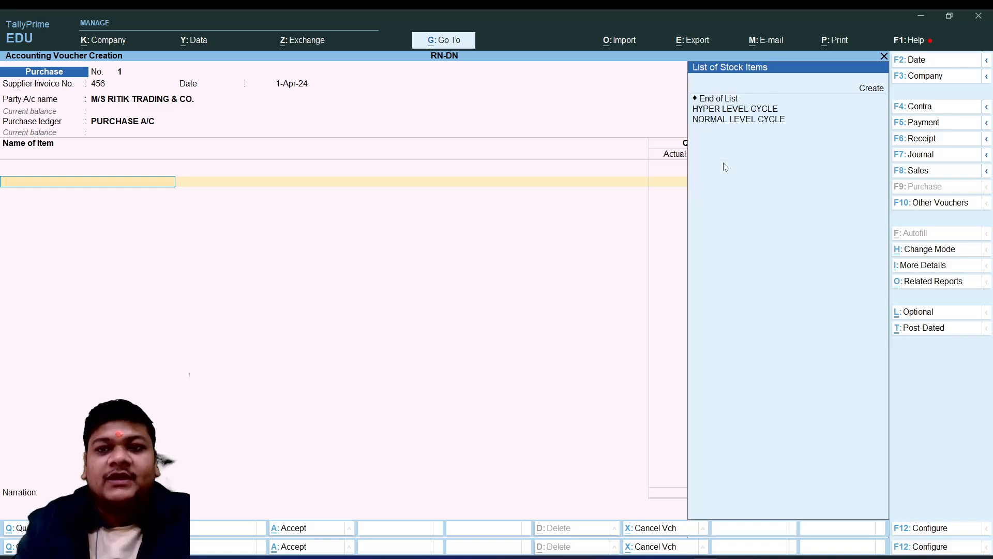
Add NORMAL LEVEL CYCLE to the purchase with 11 PCS actual quantity, 10 PCS billed quantity and a rate of 15,000 per PCS
key("Down")
key("Down")
key("Down")
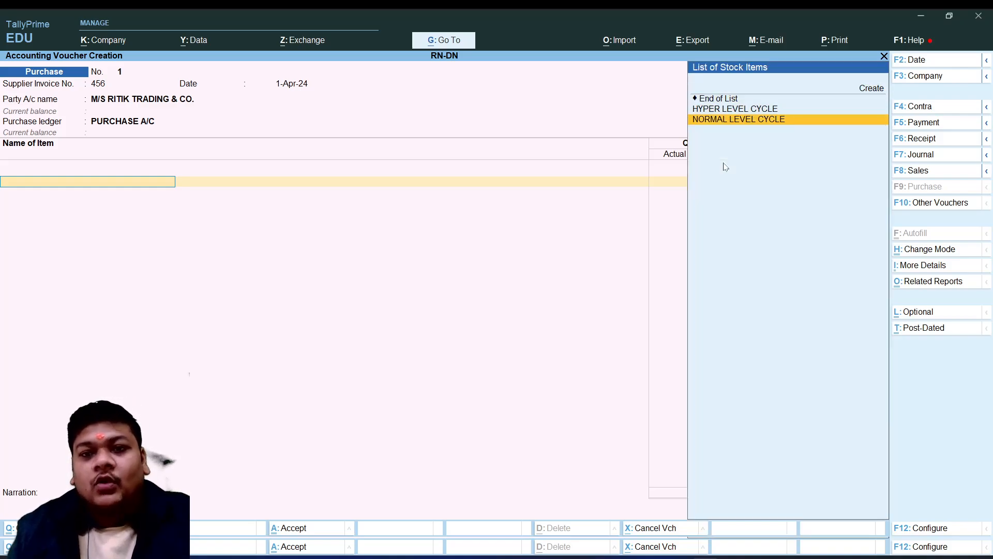
key("Return")
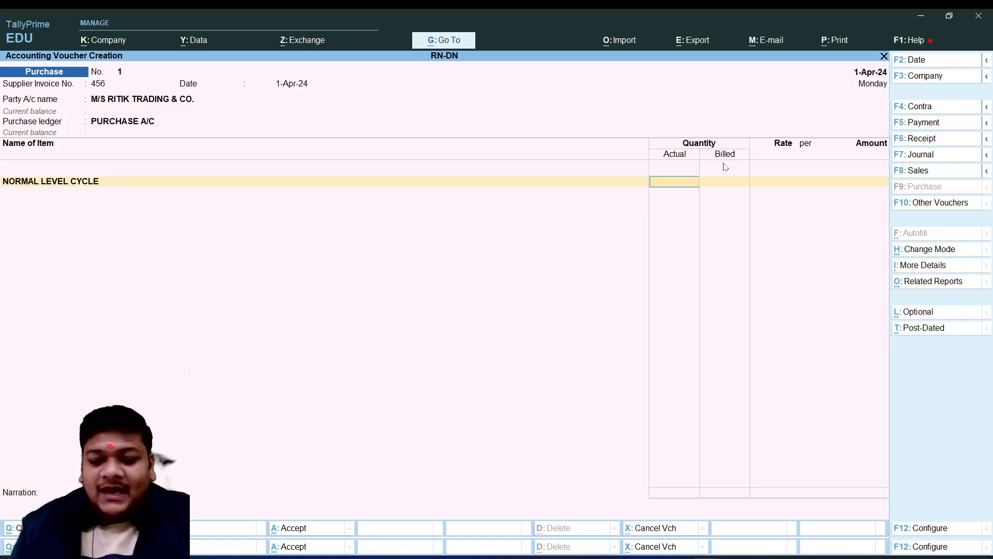
key("Return")
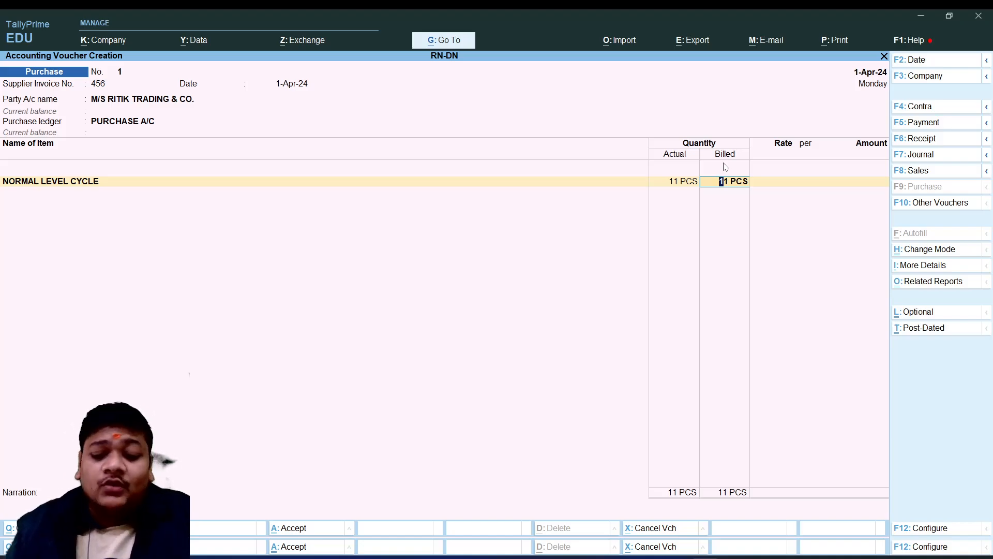
type("10")
key("Return")
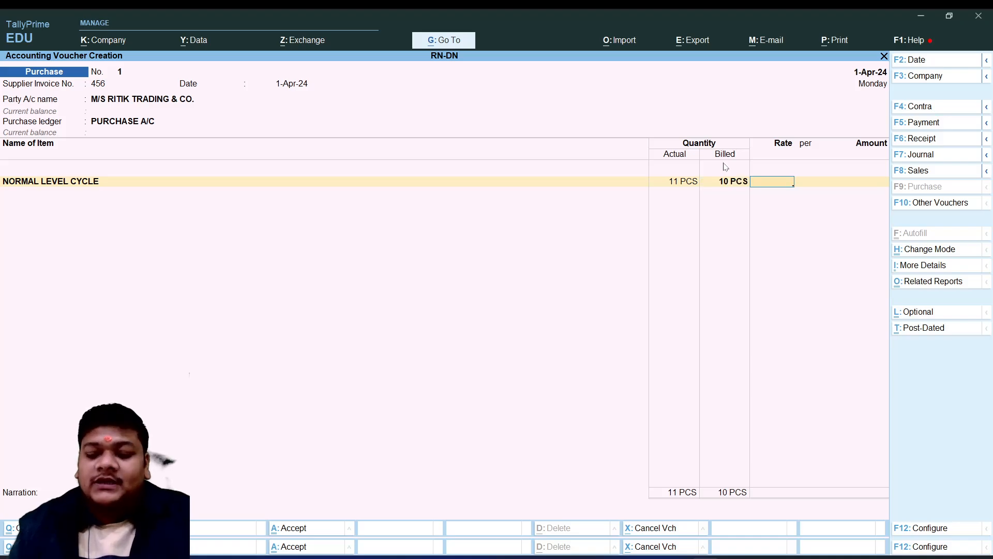
type("15,000")
key("Return")
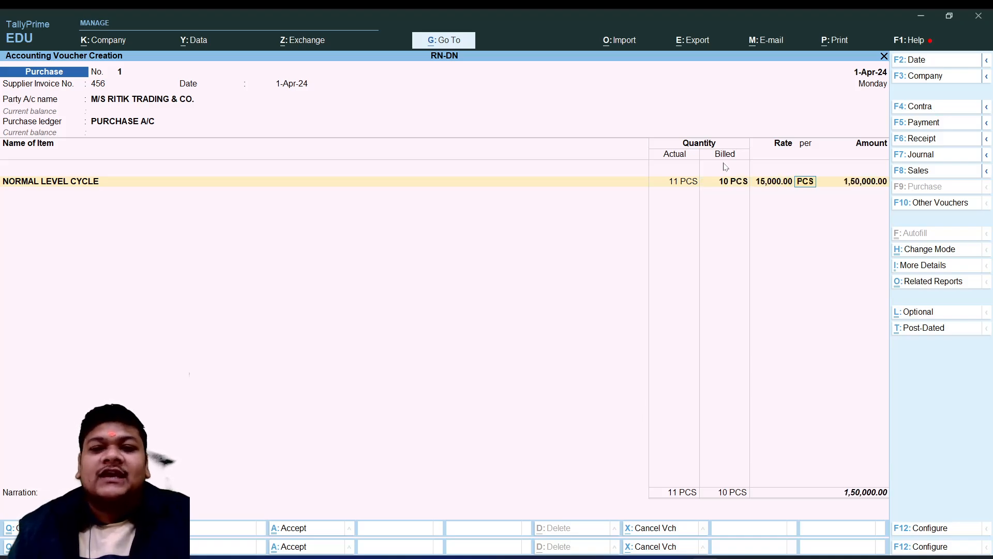
key("Return")
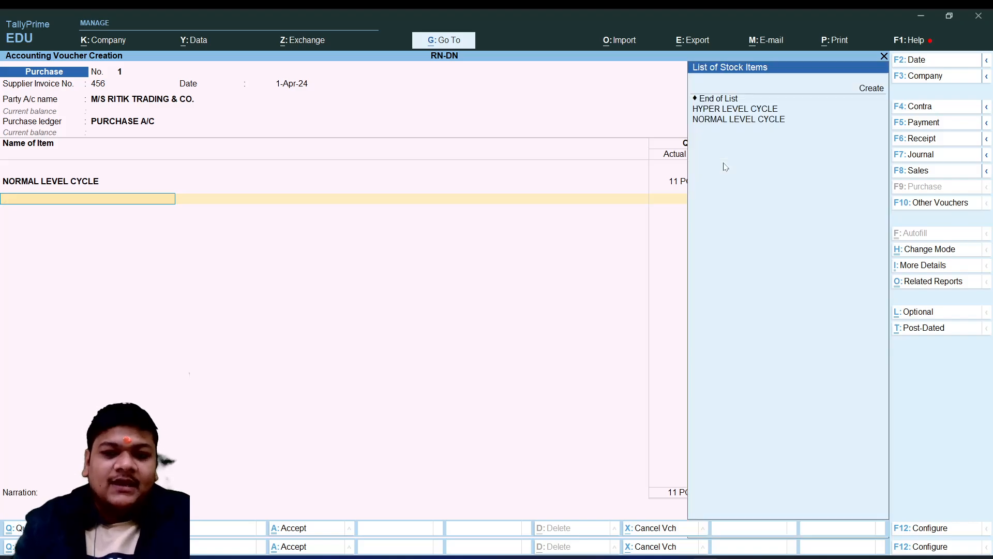
Add HYPER LEVEL CYCLE to the purchase with 6 PCS actual quantity, 5 PCS billed quantity and a rate of 25,000 per PCS
key("Down")
key("Down")
key("Down")
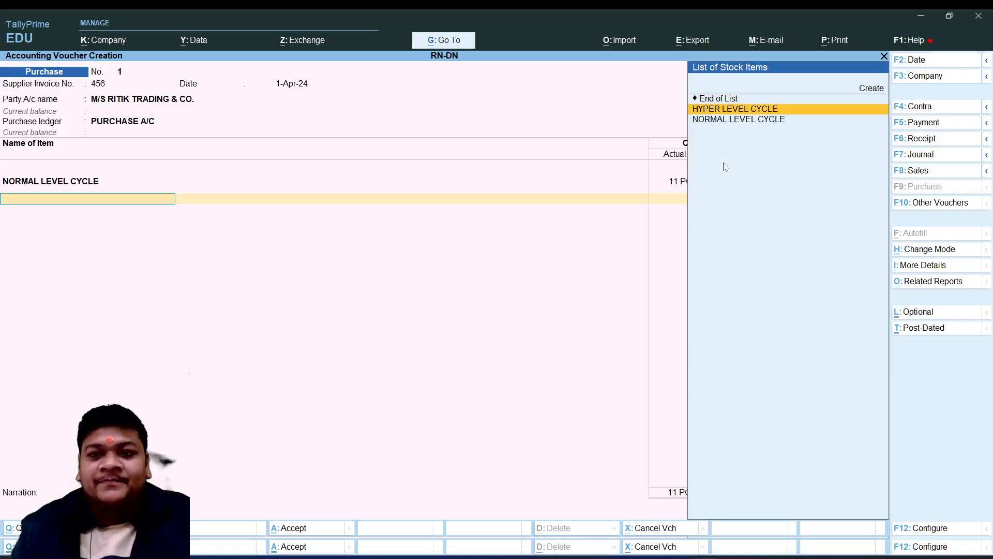
key("Return")
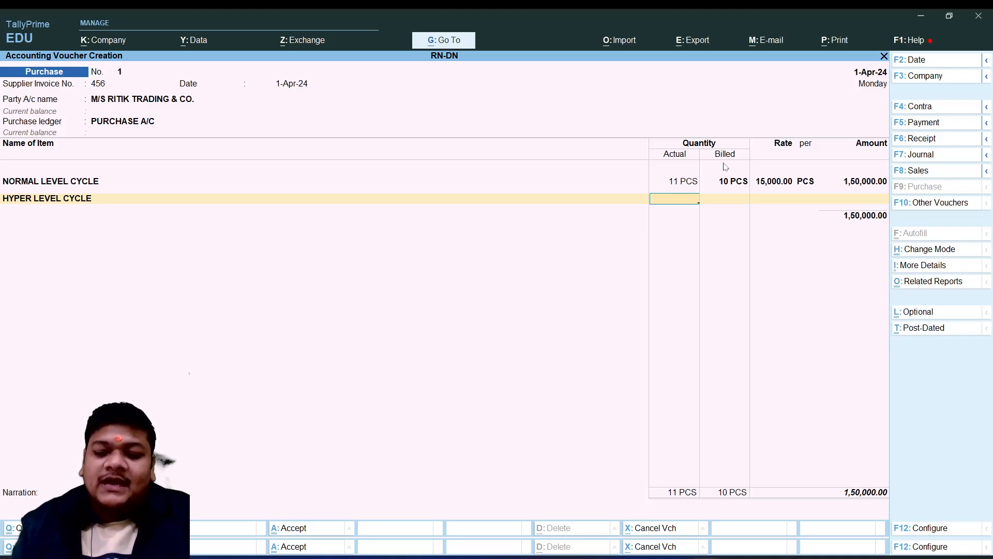
type("6")
key("Return")
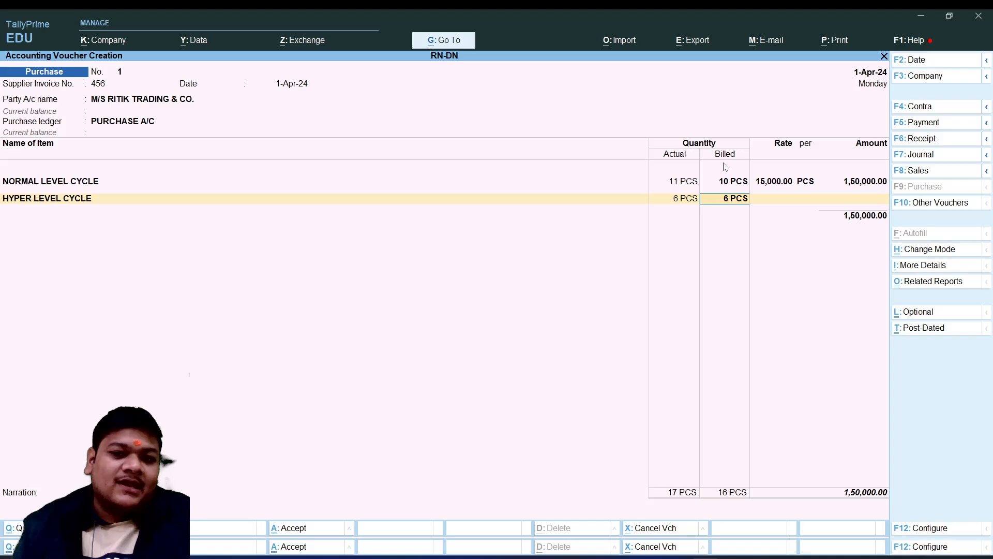
type("5")
key("Return")
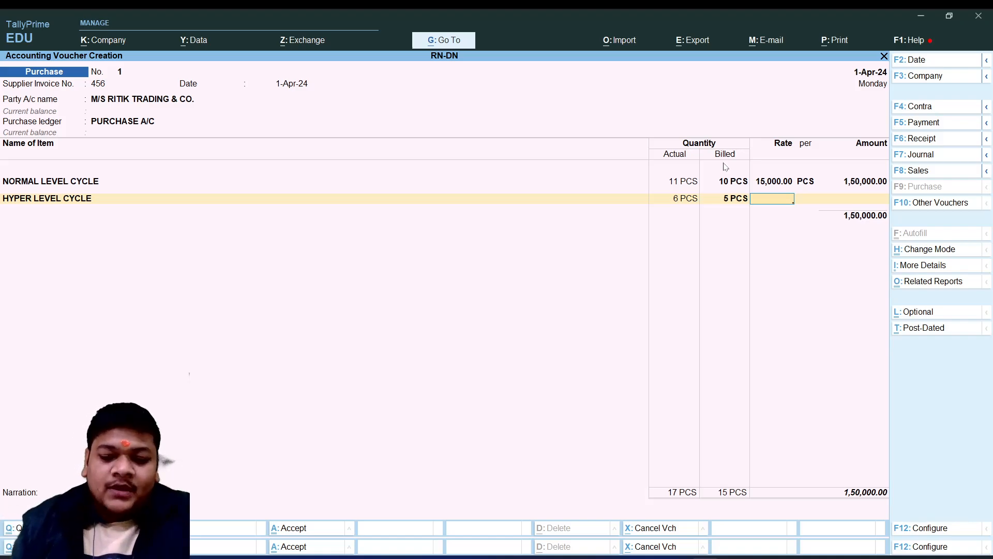
type("25000")
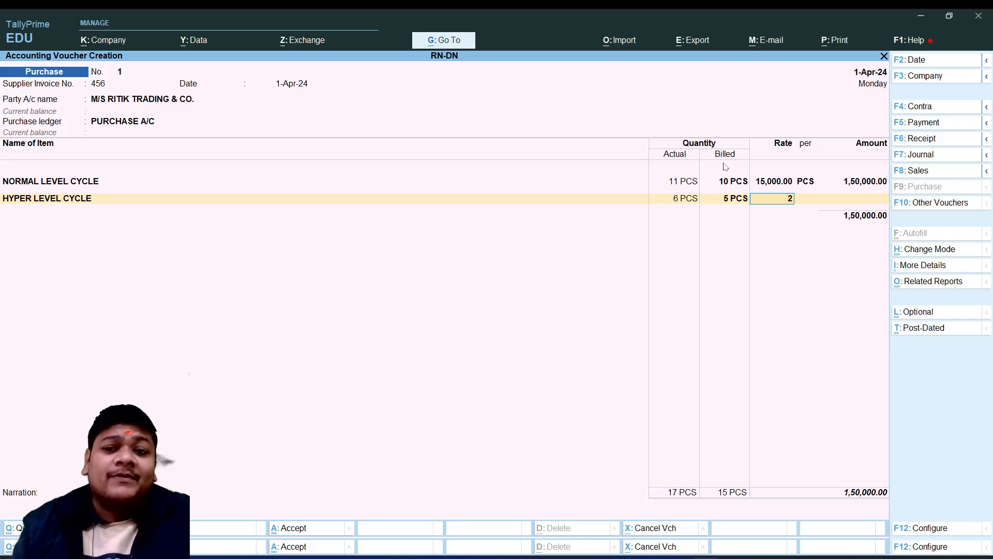
key("Return")
End the purchase voucher's item list, leave the narration blank and save the voucher
key("Return")
key("Return")
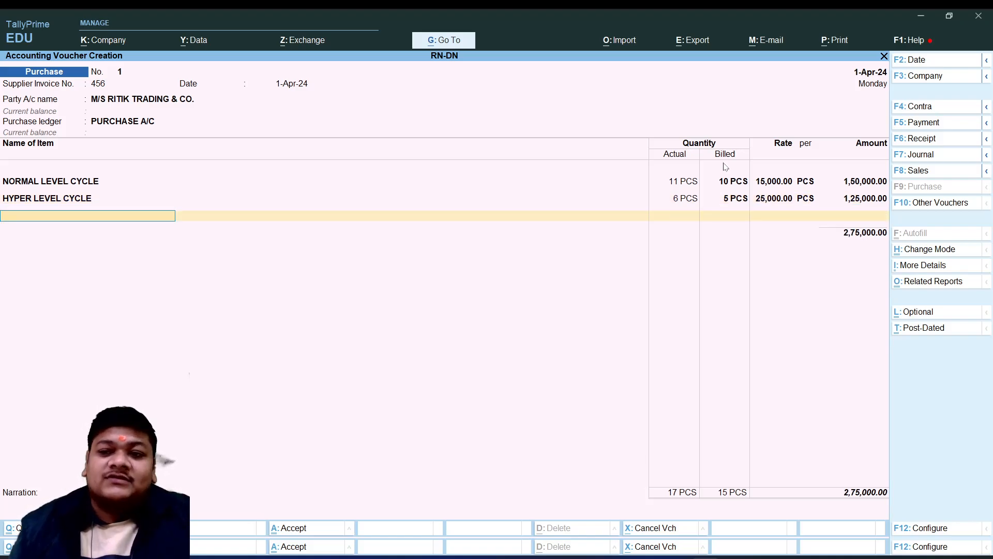
key("Return")
key("Return")
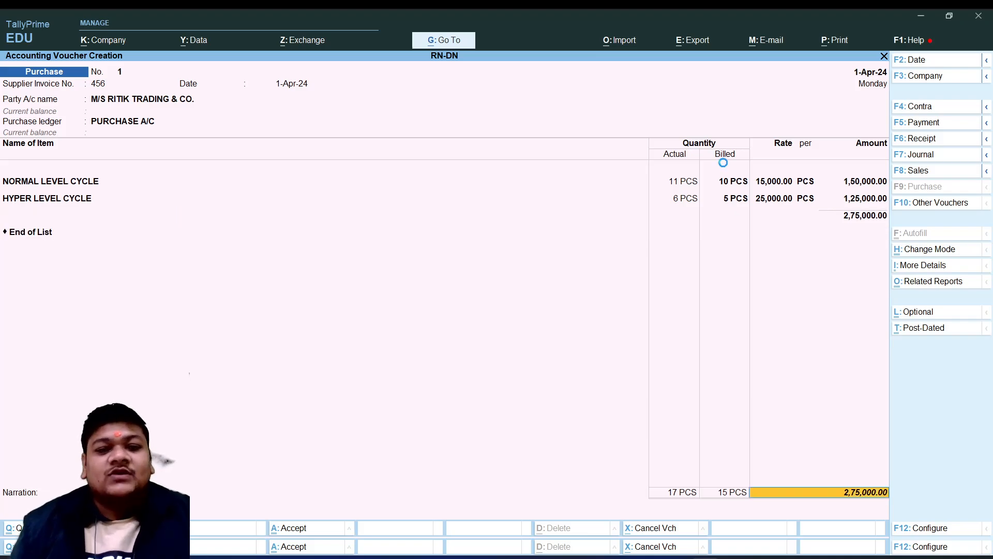
key("Return")
key("Return")
key("Return")
key("Return")
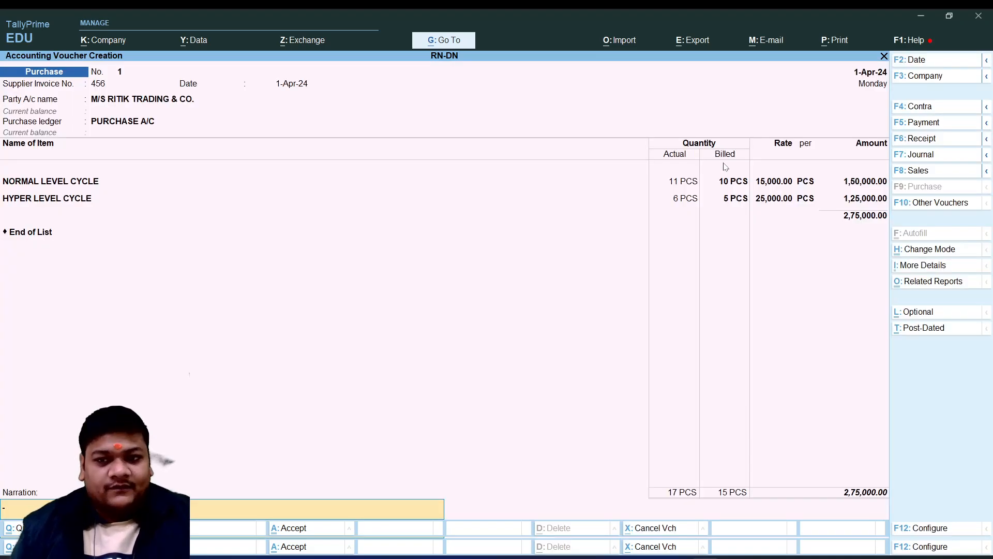
key("Return")
key("Return")
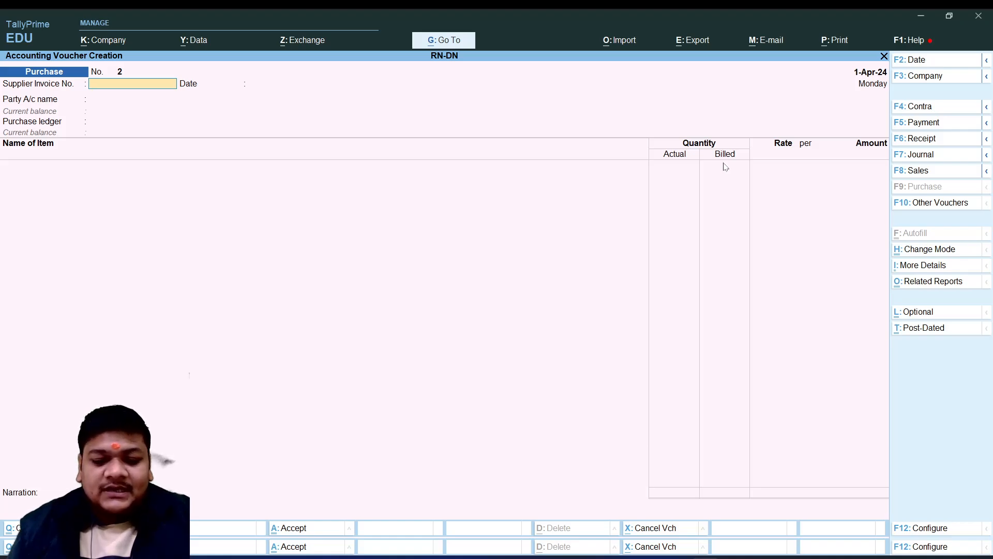
key("F8")
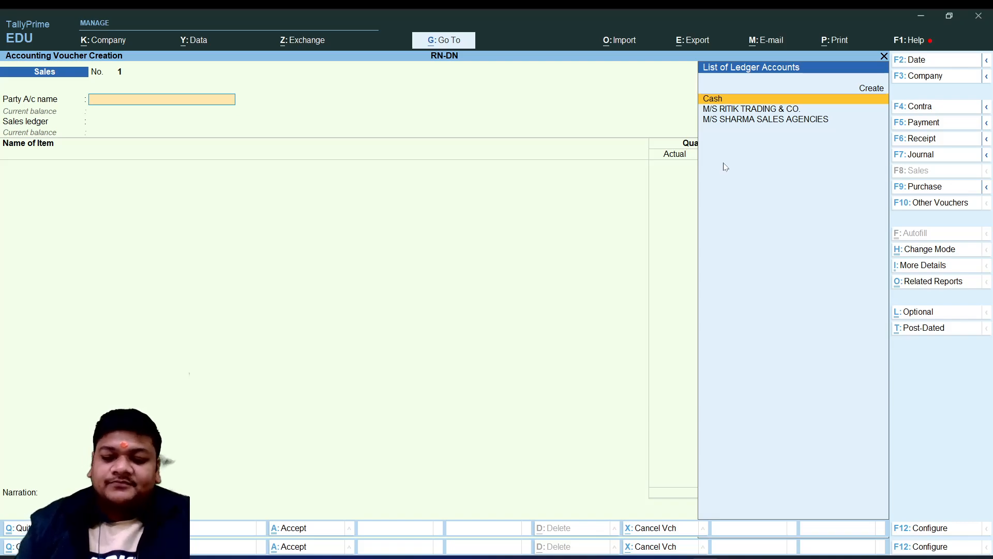
key("Down")
key("Down")
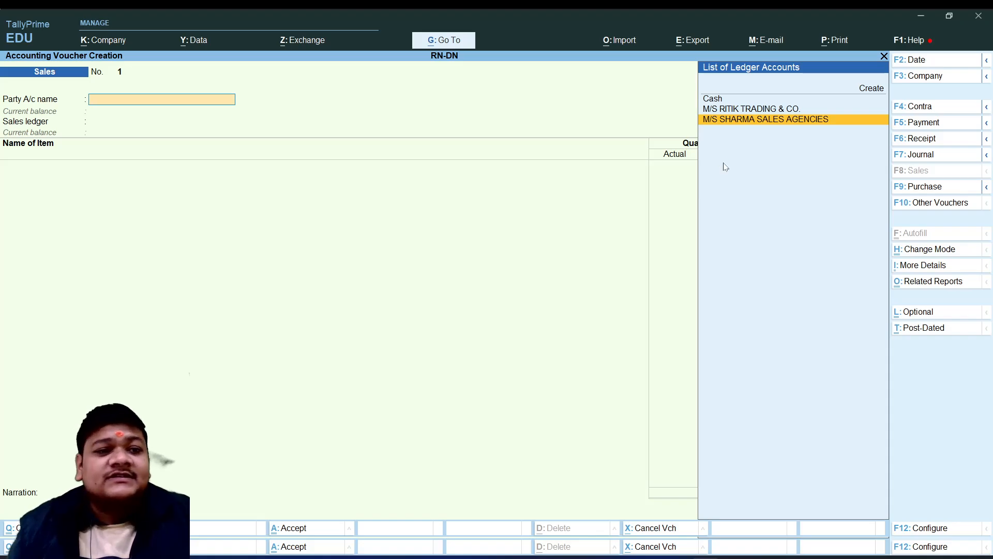
key("Return")
key("Return")
key("Return")
key("Return")
key("Return")
key("Return")
key("Return")
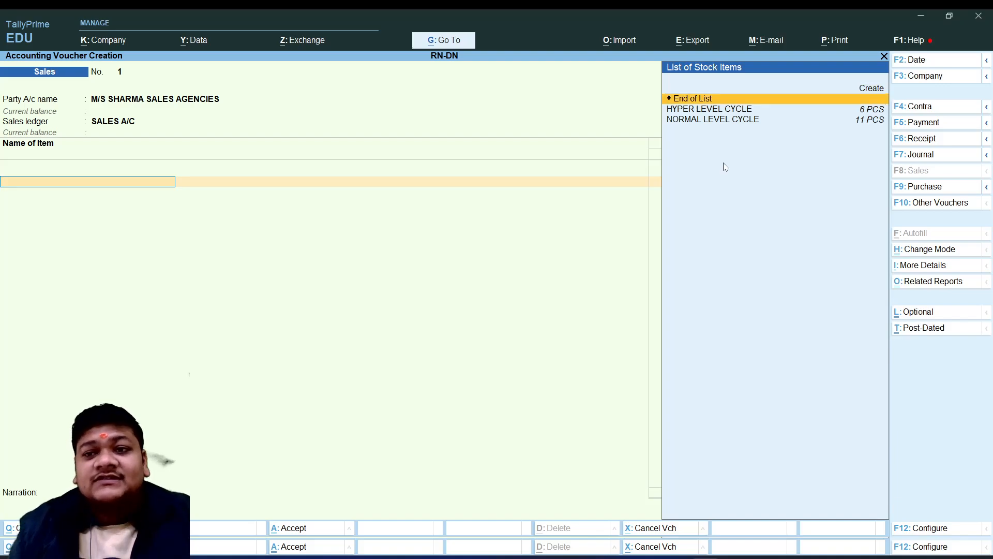
key("Down")
key("Down")
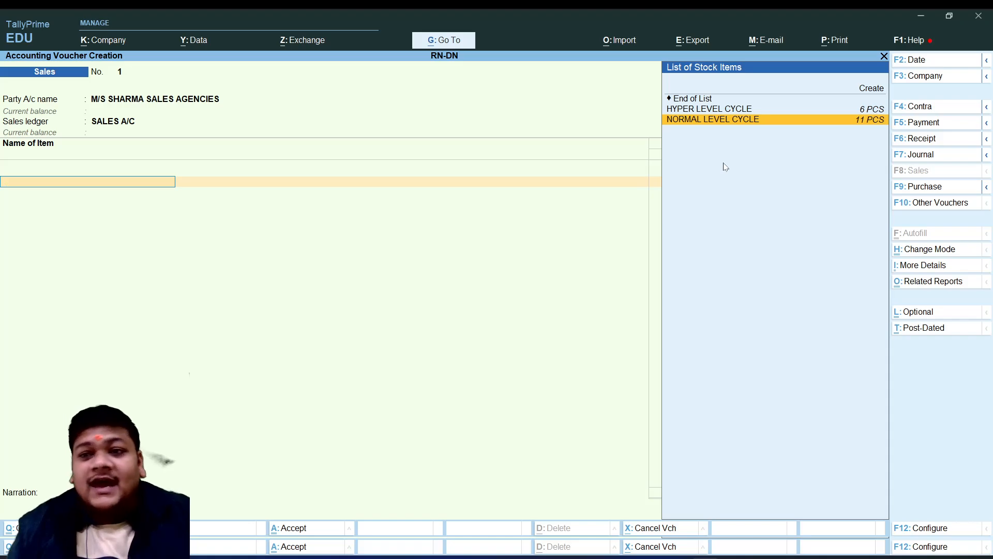
key("Up")
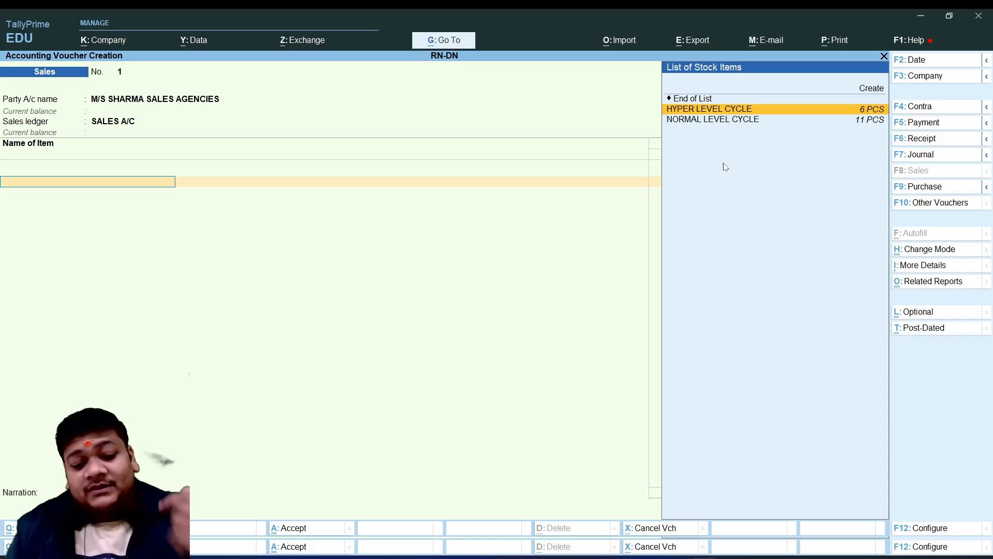
key("Up")
key("Escape")
key("y")
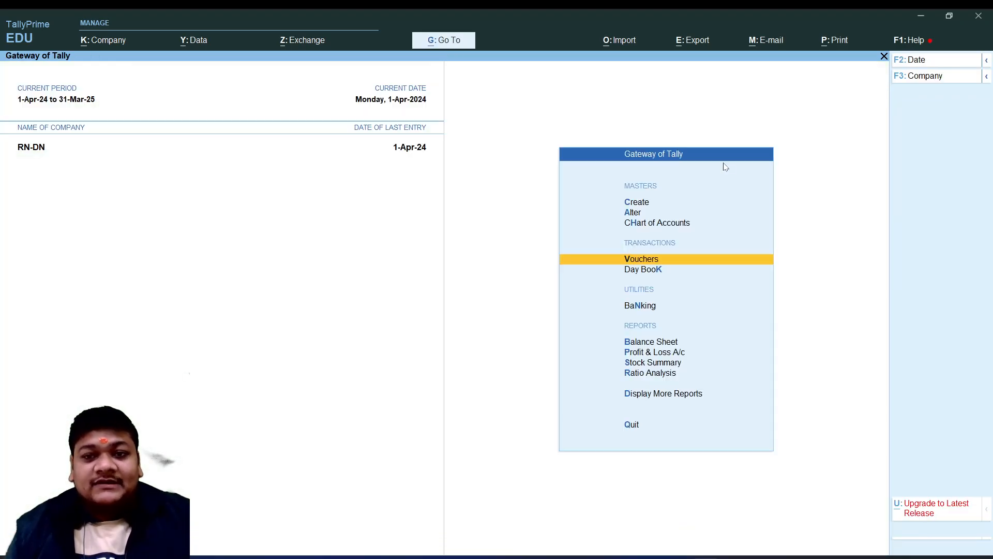
Stay in the company, check the Sales Register in the account books and return to the additional reports
key("Escape")
key("n")
key("d")
key("a")
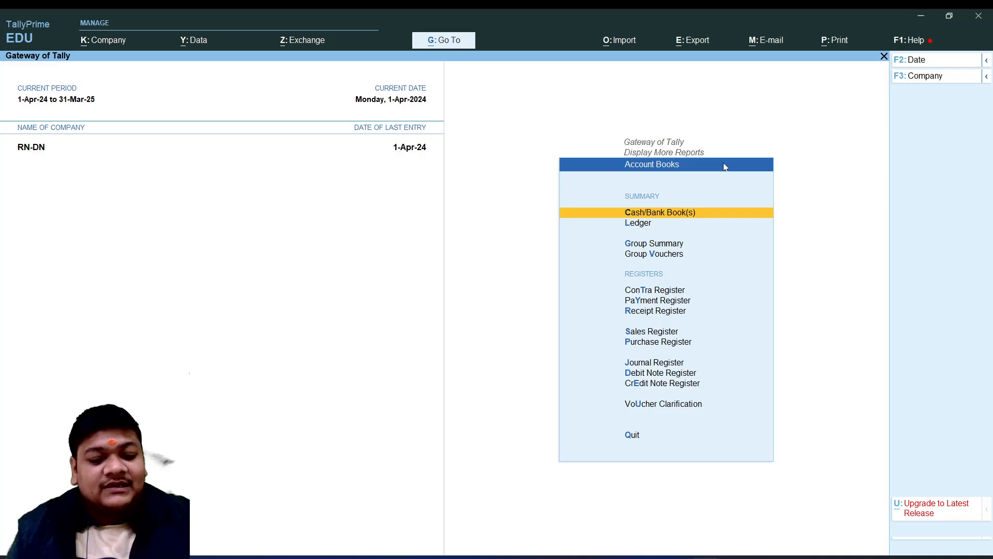
key("s")
key("Escape")
key("Escape")
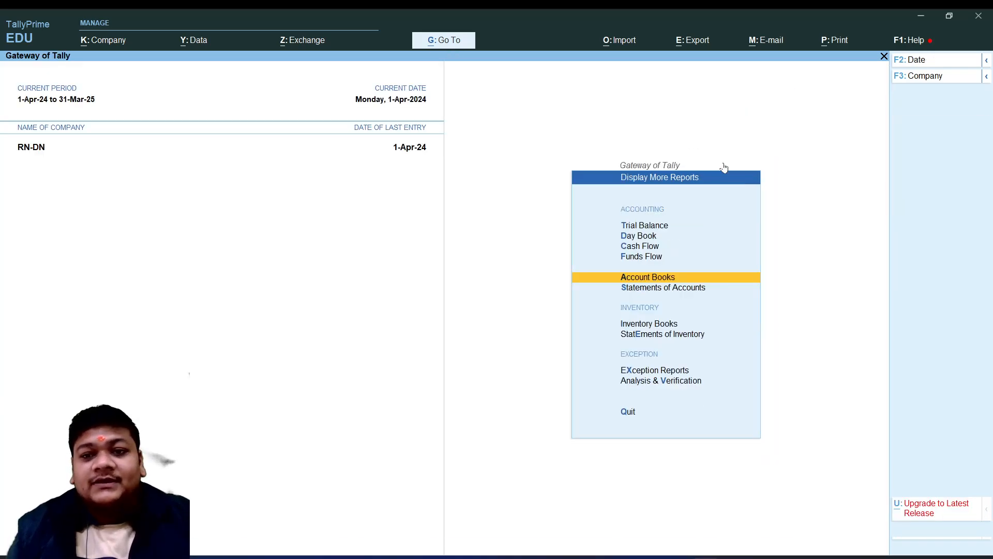
Review the M/S RITIK TRADING & CO. purchase voucher from the Day Book and return to the Day Book without saving changes
key("Up")
key("Up")
key("Up")
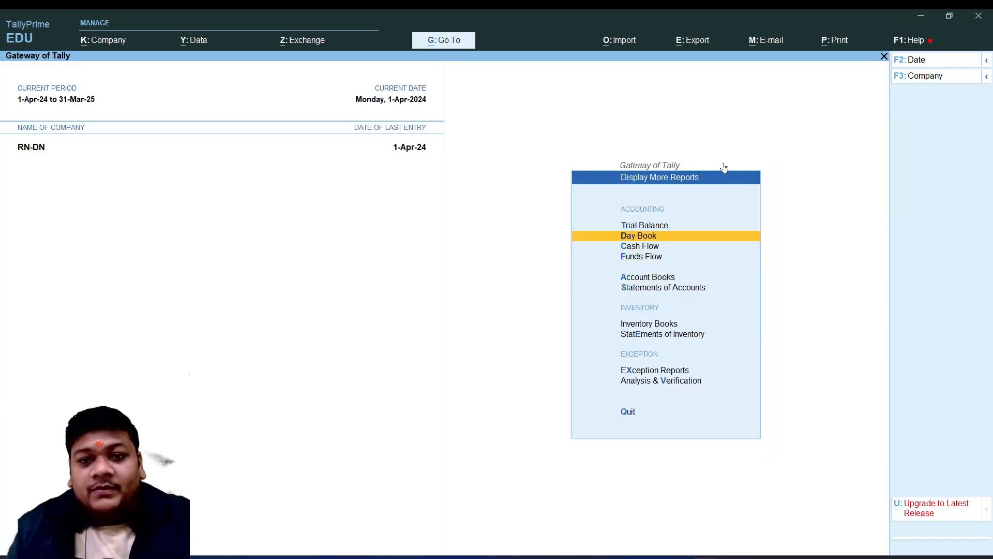
key("Return")
key("Return")
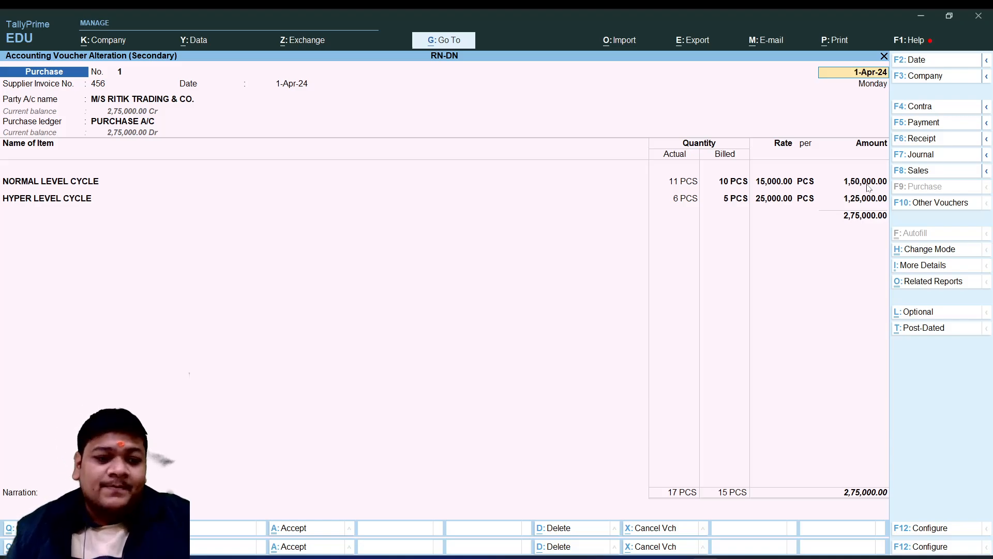
key("Escape")
key("y")
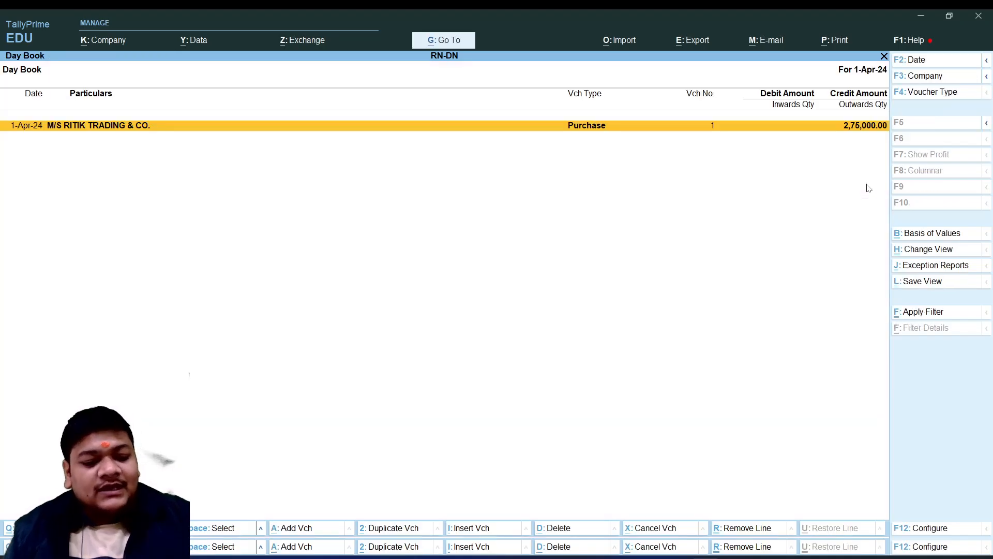
Add a sales voucher from the Day Book for party M/S SHARMA SALES AGENCIES with SALES A/C as the sales ledger
key("alt+a")
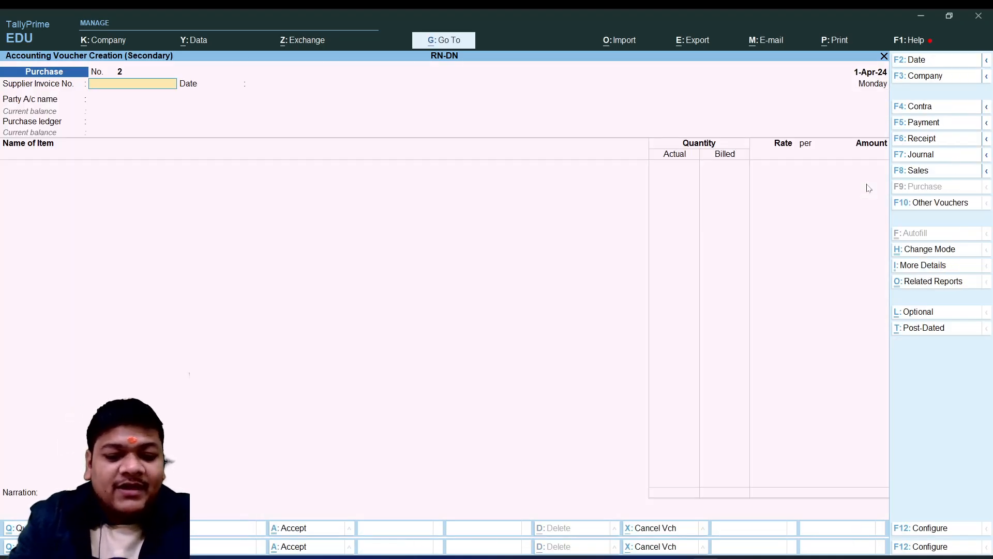
key("F8")
key("Down")
key("Down")
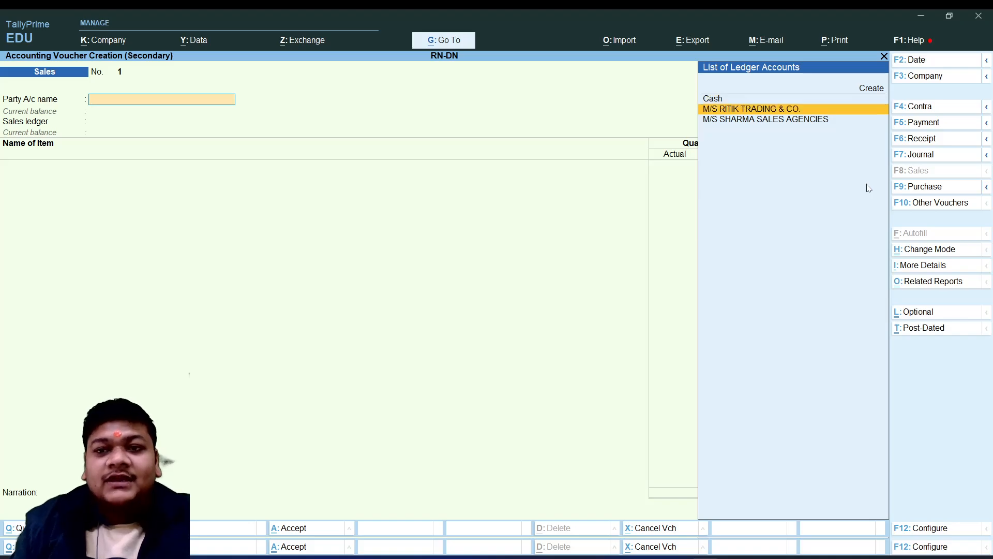
key("Return")
key("Return")
key("Return")
key("Return")
key("Return")
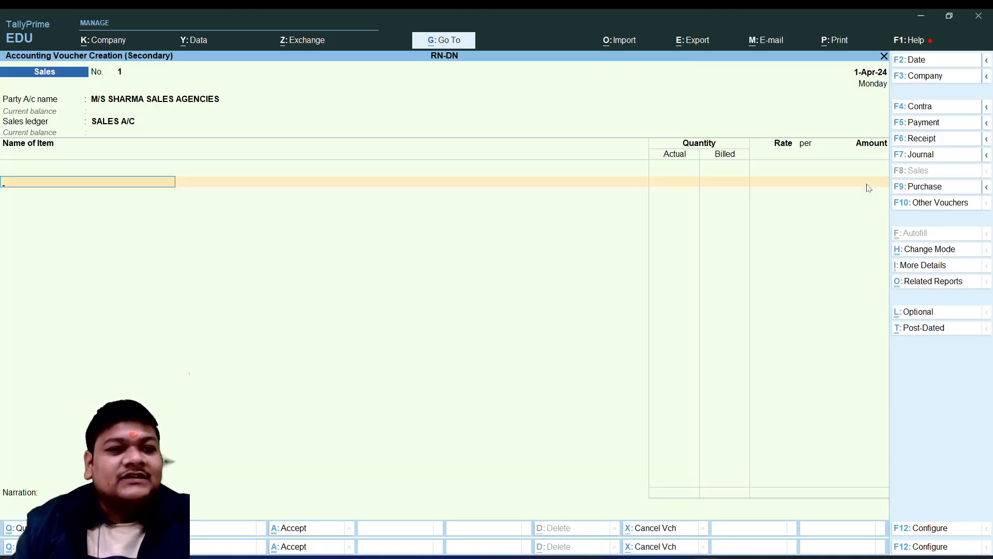
Add NORMAL LEVEL CYCLE to the sales voucher with 11 PCS actual and 11 PCS billed at a rate of 19,000 per PCS
key("space")
key("Down")
key("Down")
key("Down")
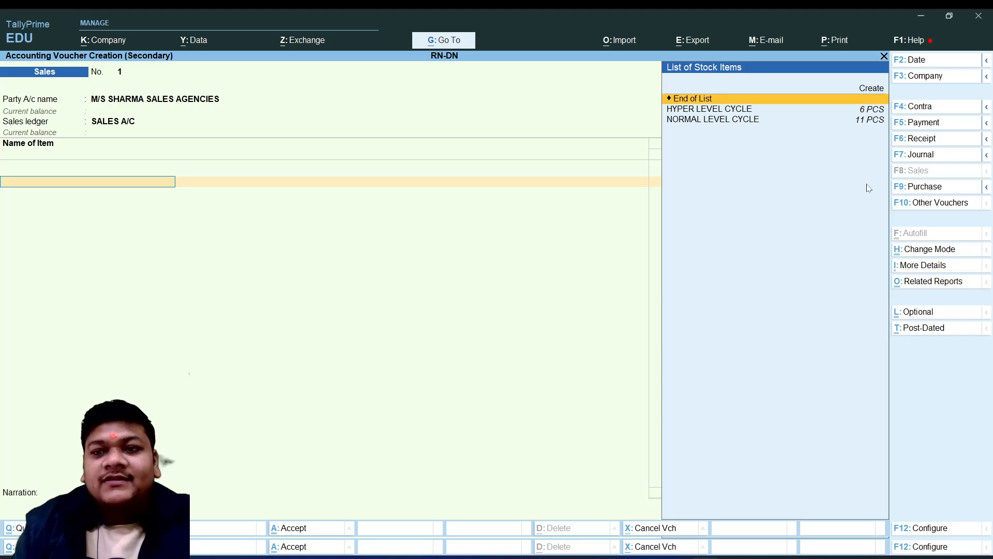
key("Down")
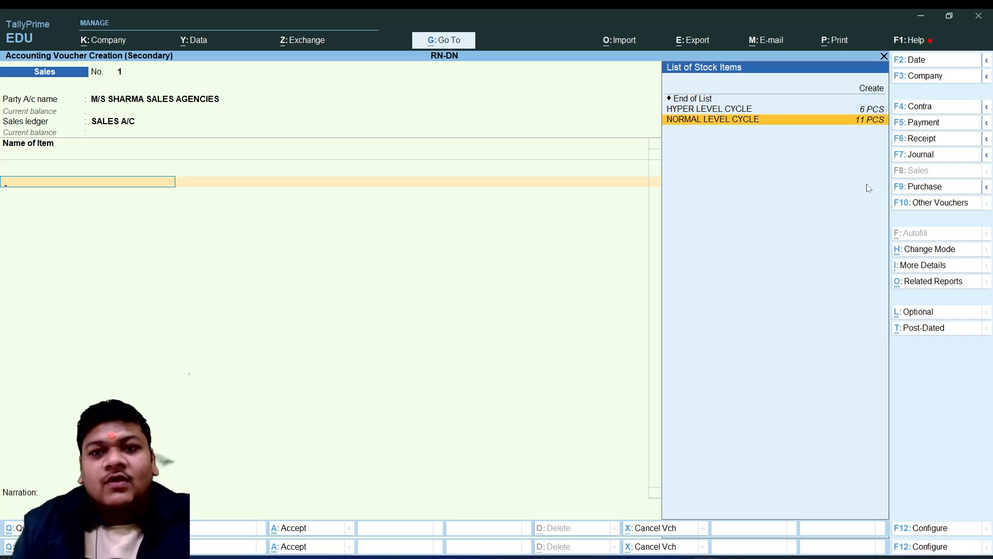
key("Return")
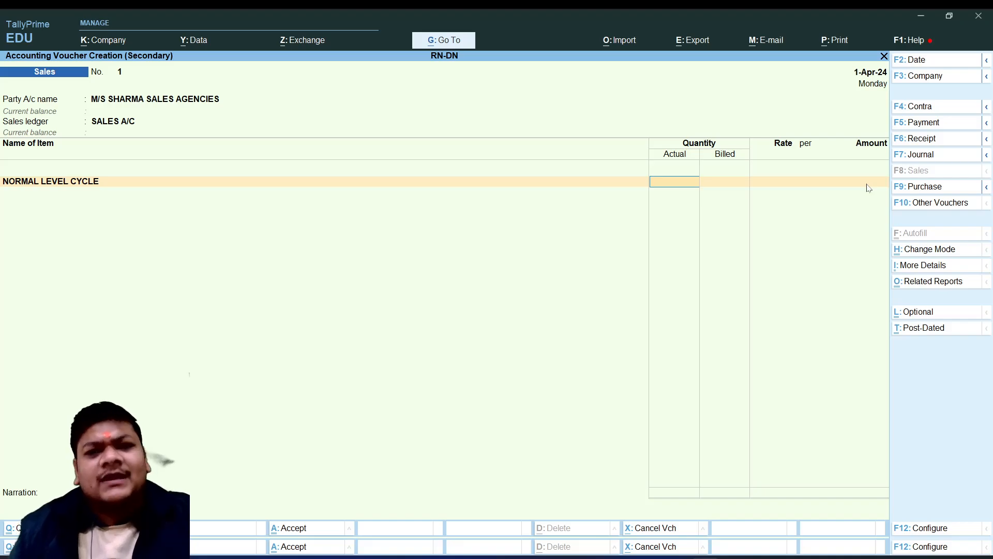
type("1")
key("Return")
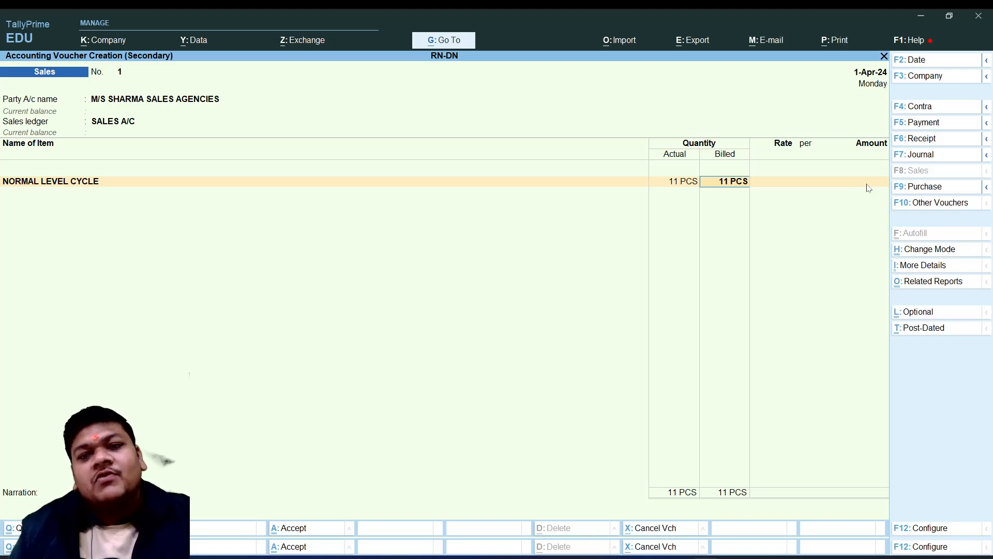
key("Return")
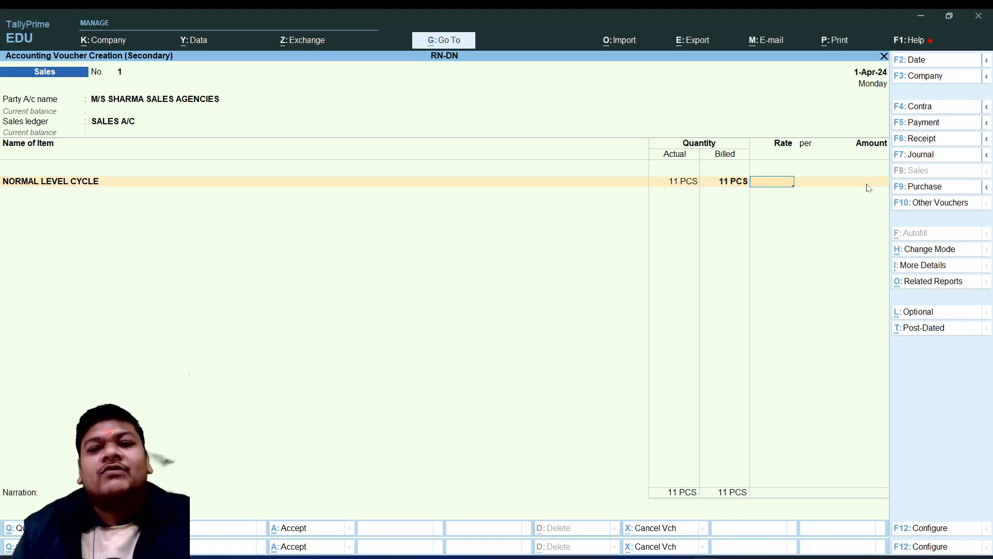
type("19000")
key("Return")
key("Return")
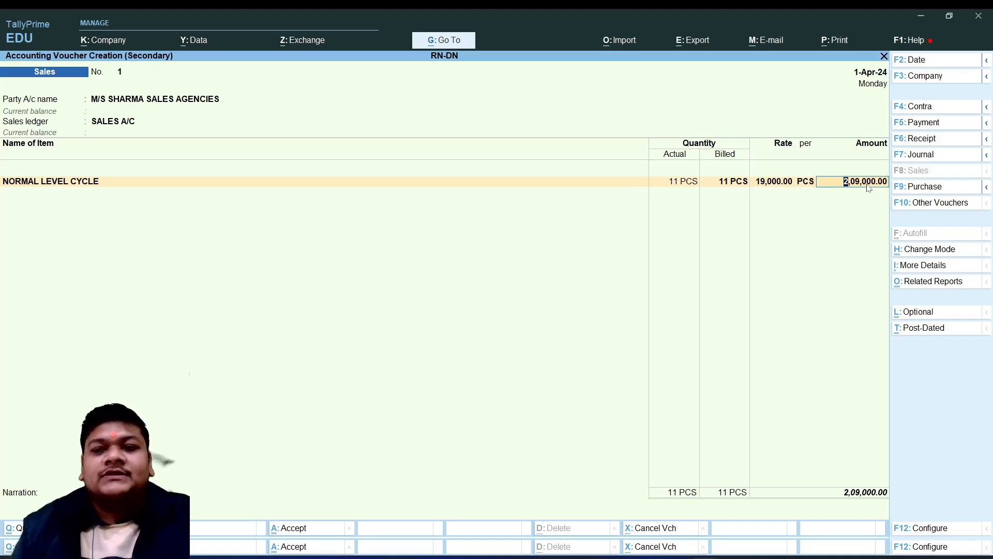
key("Return")
Add HYPER LEVEL CYCLE as the second item with 6 PCS actual and 6 PCS billed at a rate of 29,000 per PCS
type("HY")
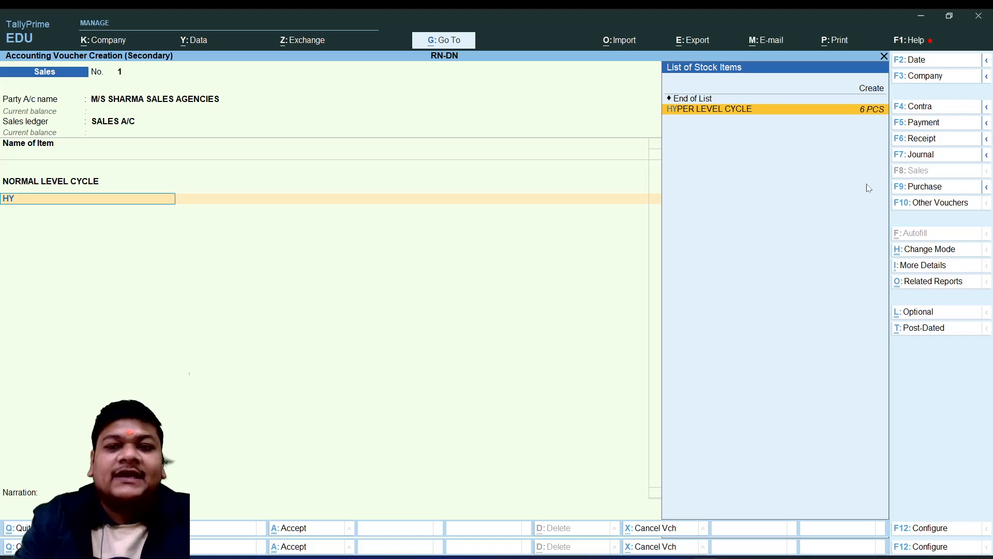
key("Return")
type("6")
key("Return")
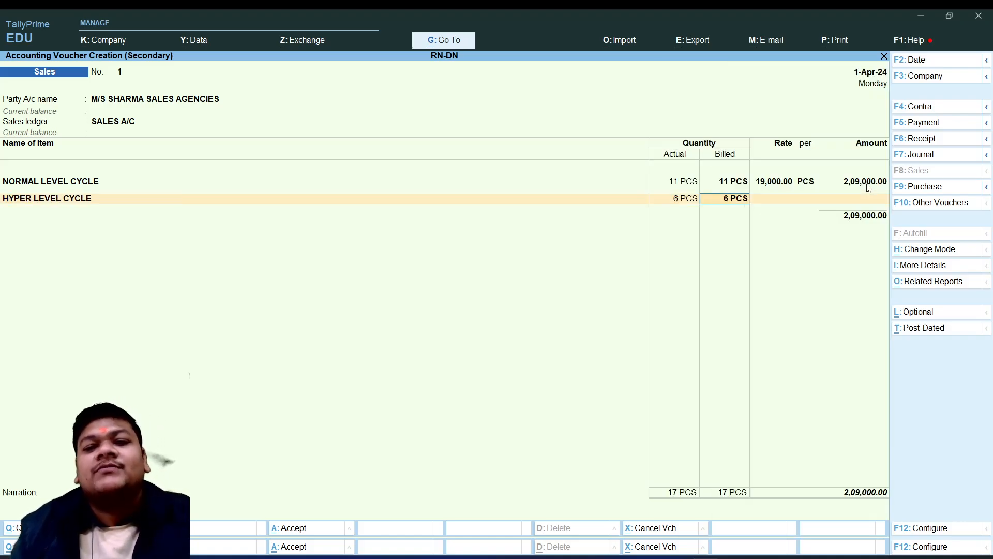
key("Return")
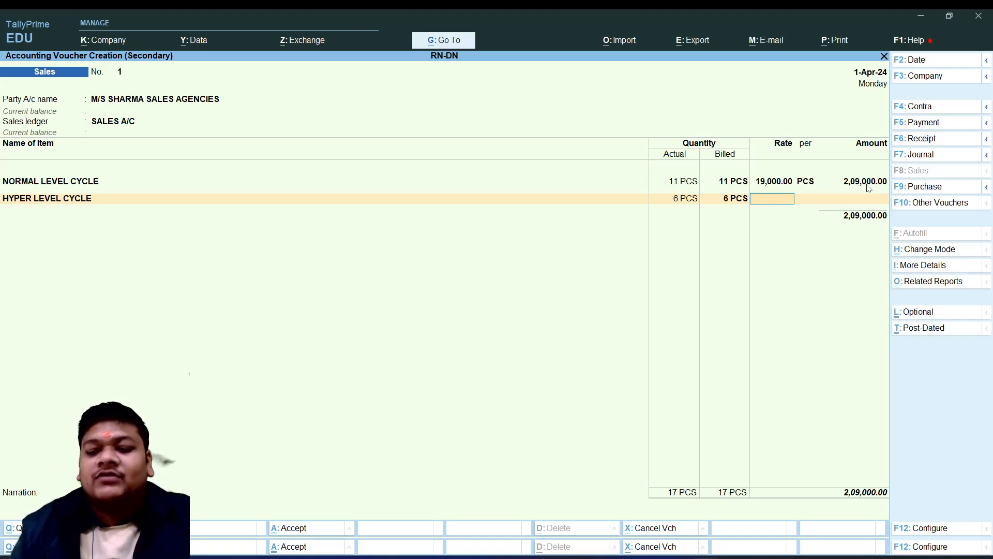
type("29000")
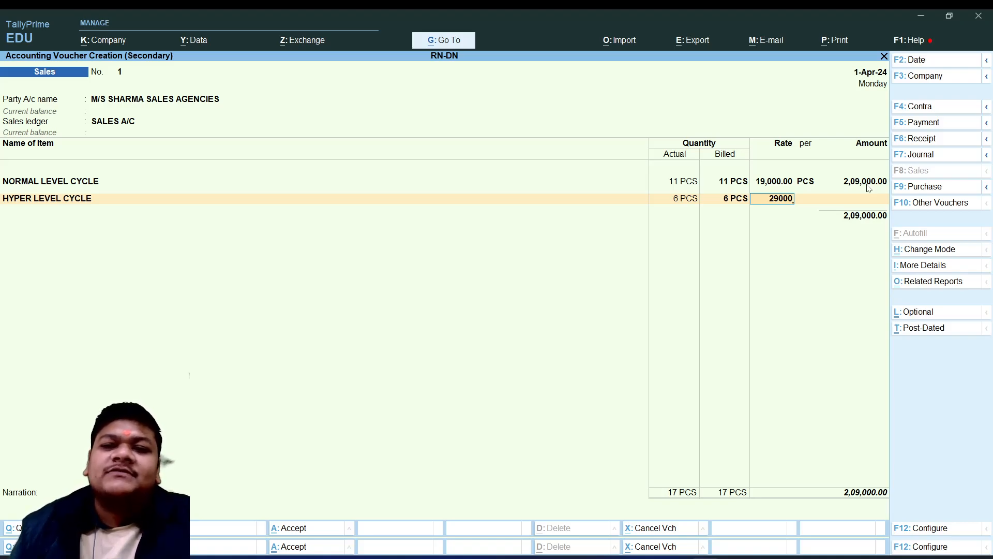
key("Return")
key("Return")
key("Return")
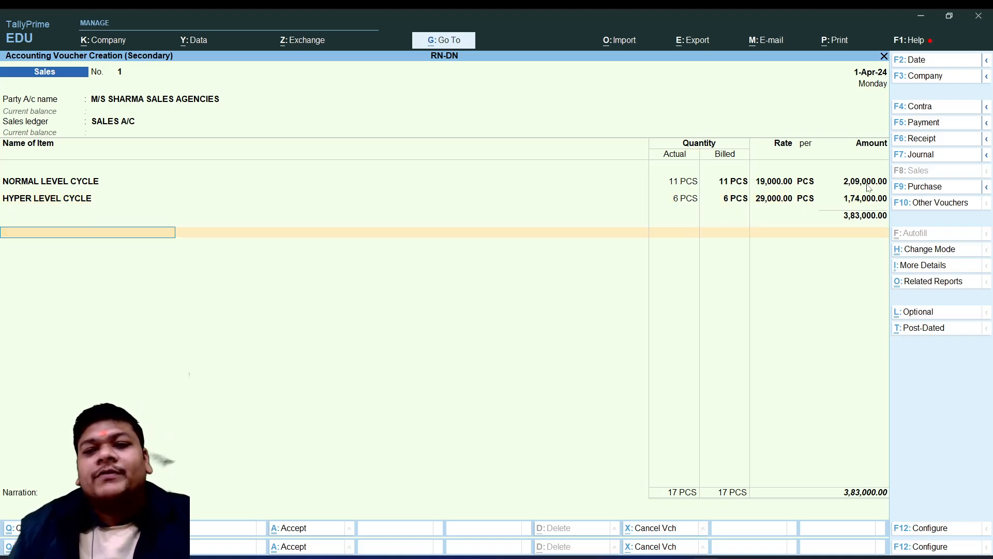
End the sales item list, accept the full amount as New Ref 1 without credit days, and save the voucher with a blank narration
key("Return")
key("Return")
key("Return")
key("Return")
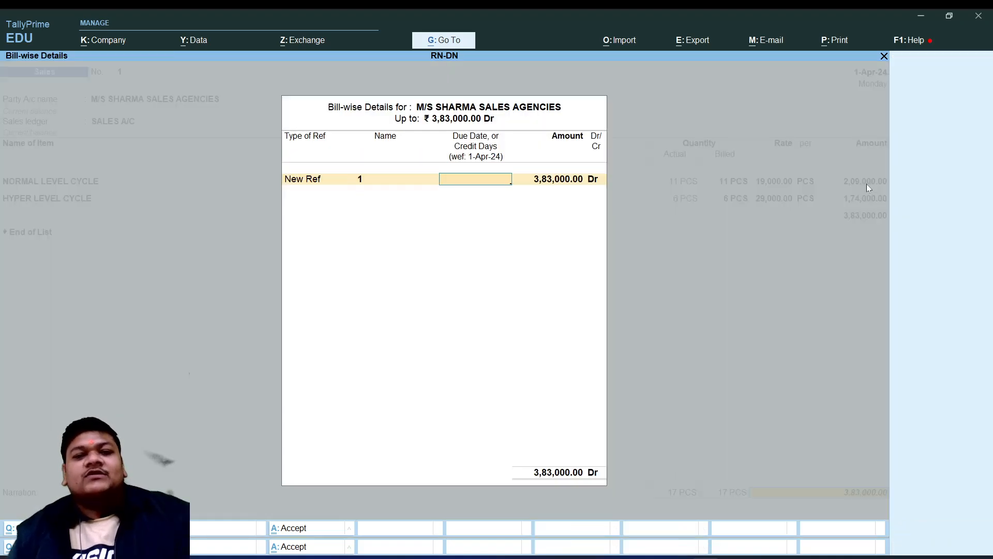
key("Return")
key("Return")
key("Return")
key("ctrl+a")
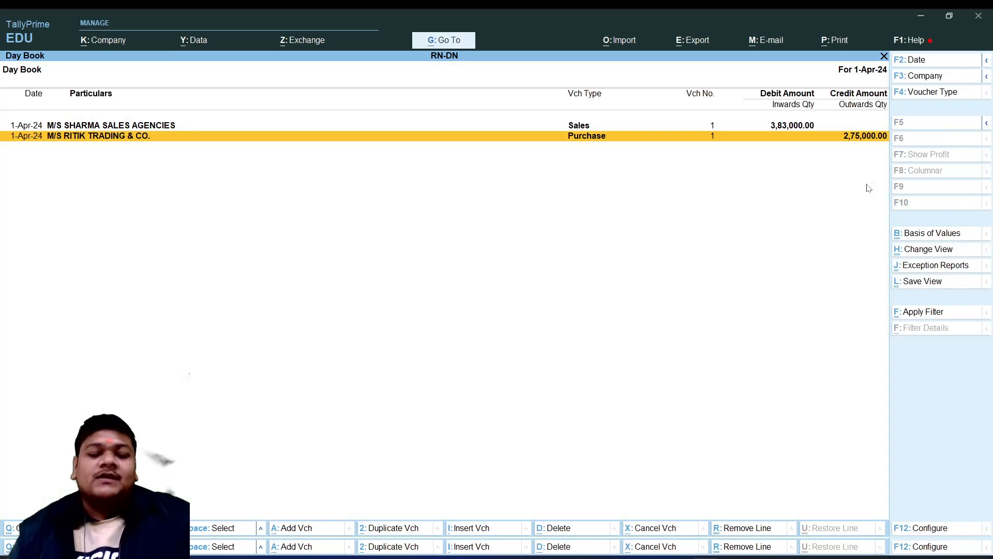